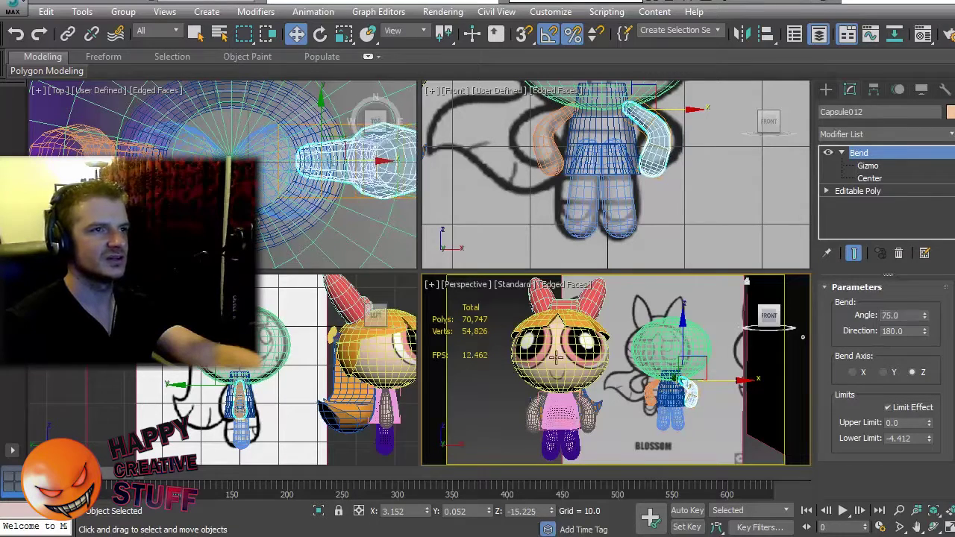
key(e)
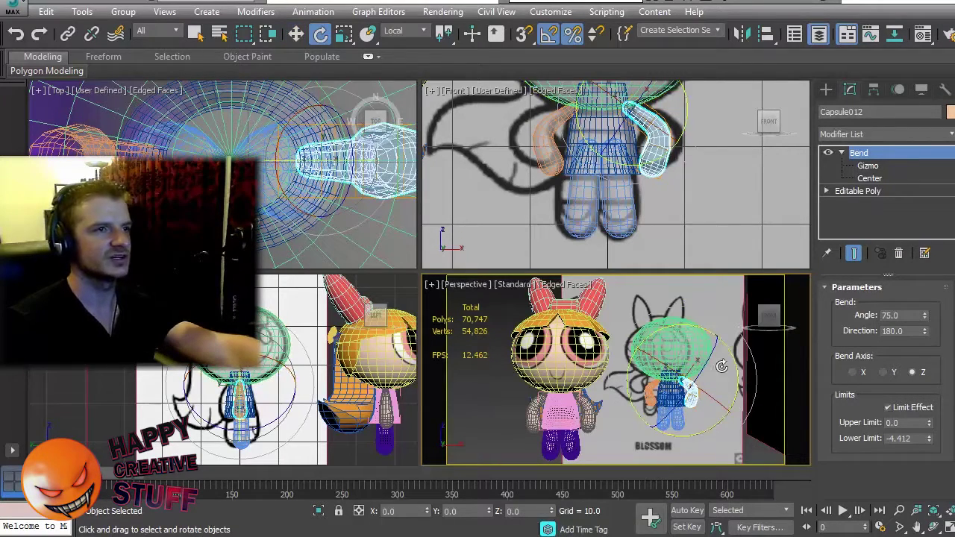
mouse_move(735, 362)
mouse_down()
mouse_move(724, 315)
mouse_move(727, 374)
mouse_up()
click(477, 418)
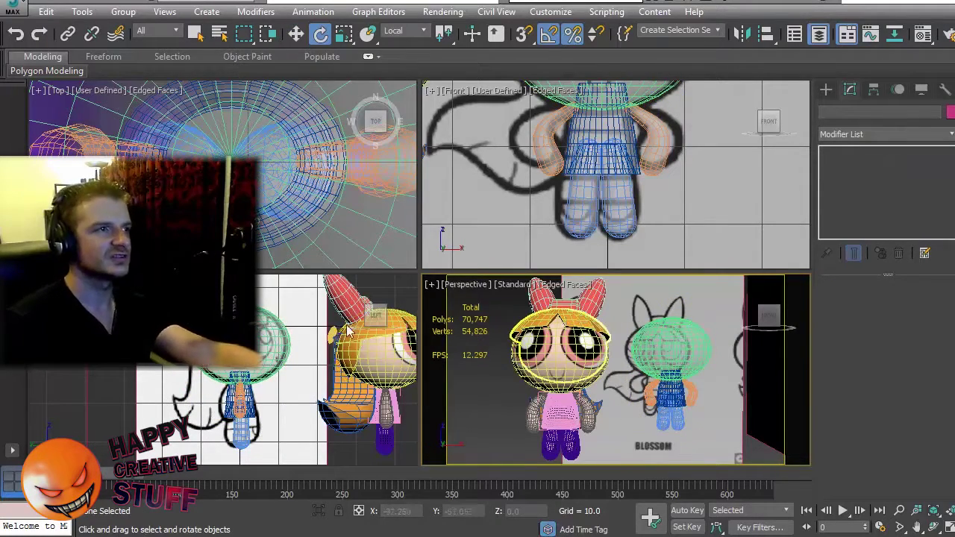
click(539, 302)
click(491, 344)
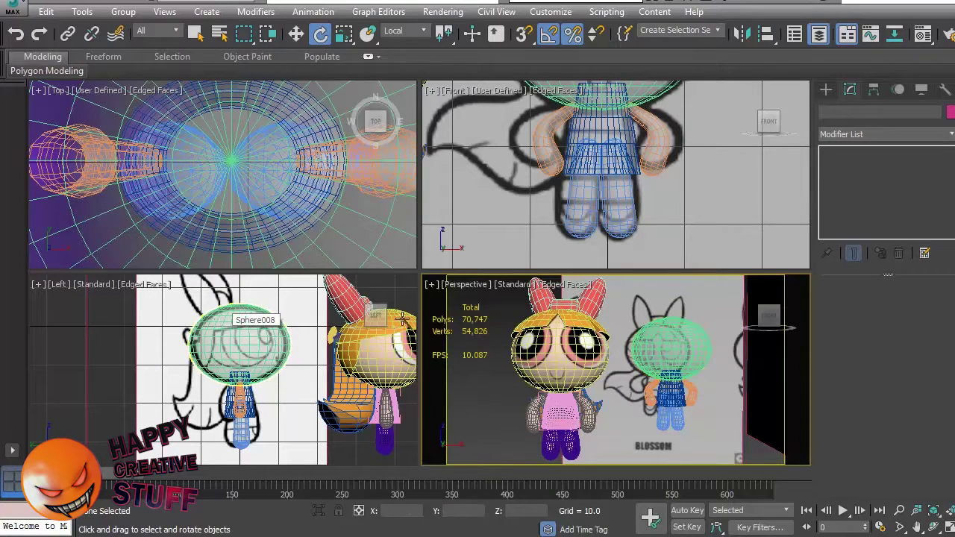
click(518, 329)
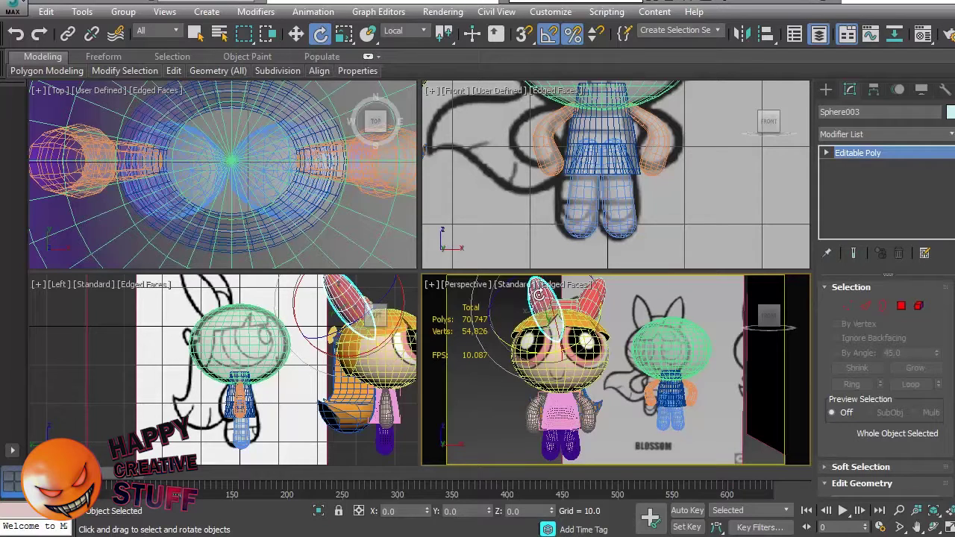
click(491, 404)
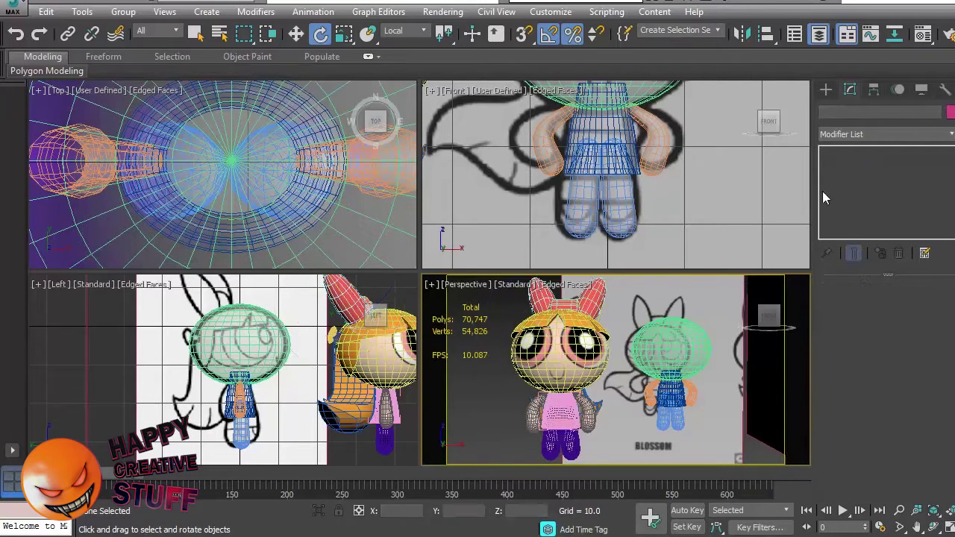
Step: Create a standard primitive sphere with a radius of about 3.3 beside the head in the Top view
click(826, 90)
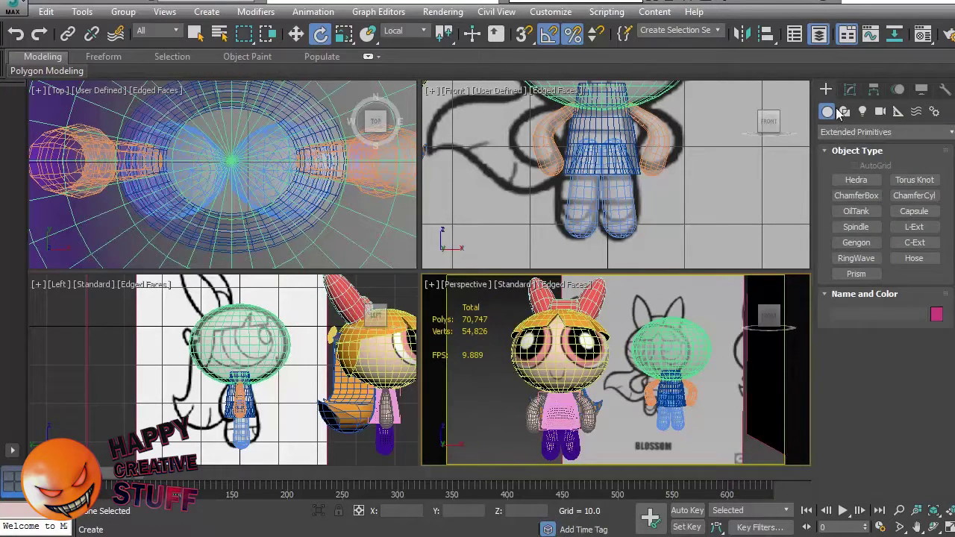
click(842, 130)
click(850, 160)
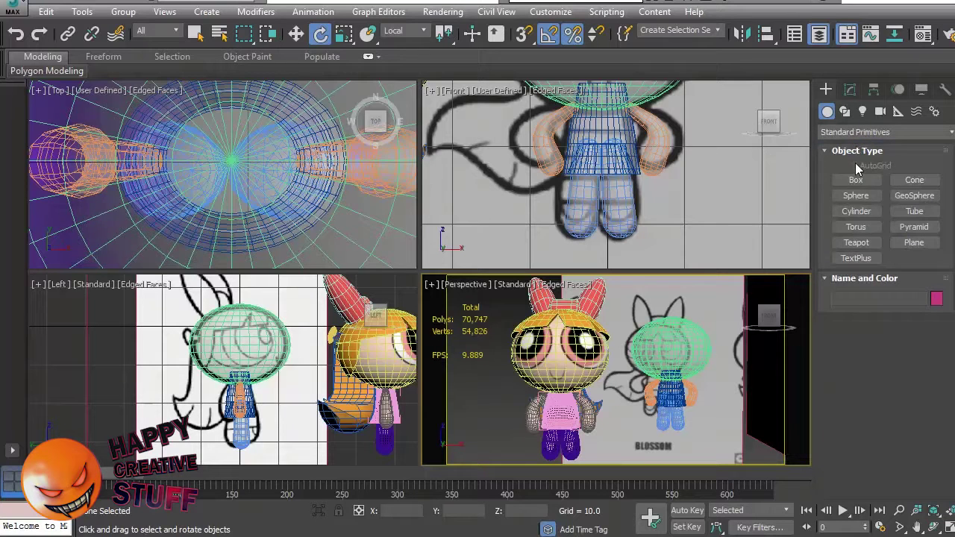
click(855, 196)
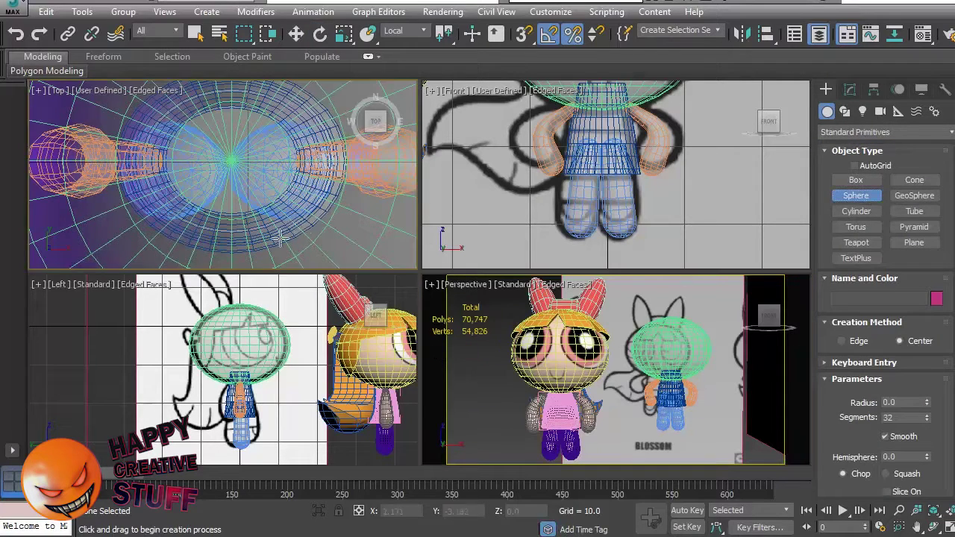
scroll(280, 231, down, 5)
scroll(291, 196, up, 3)
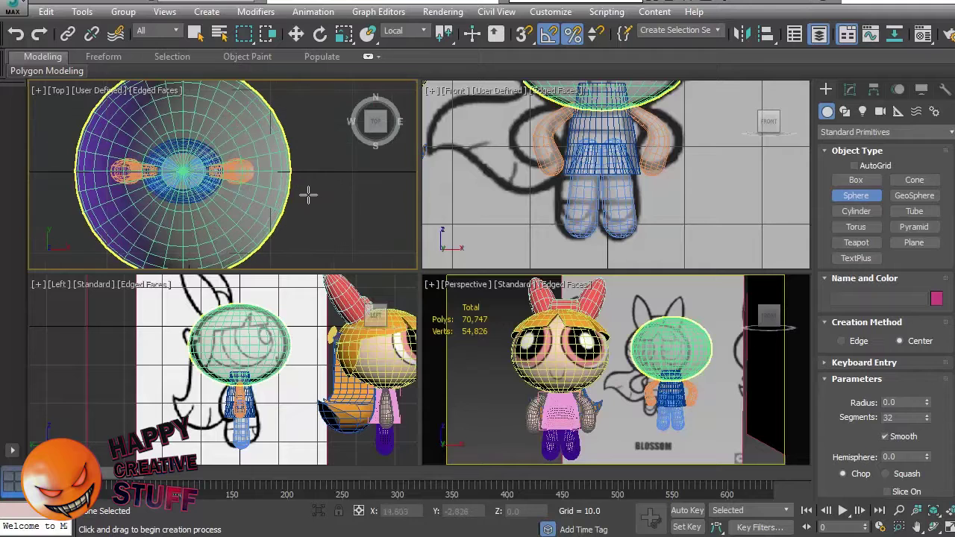
drag(313, 156, 335, 173)
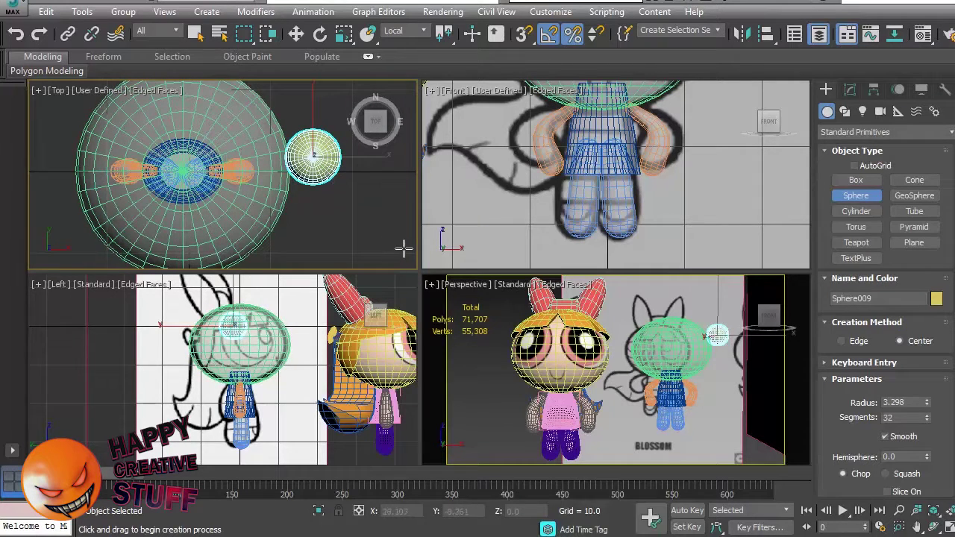
Step: Move the new sphere onto the base of the reference drawing's right ear-shaped bow loop in the Front view
key(e)
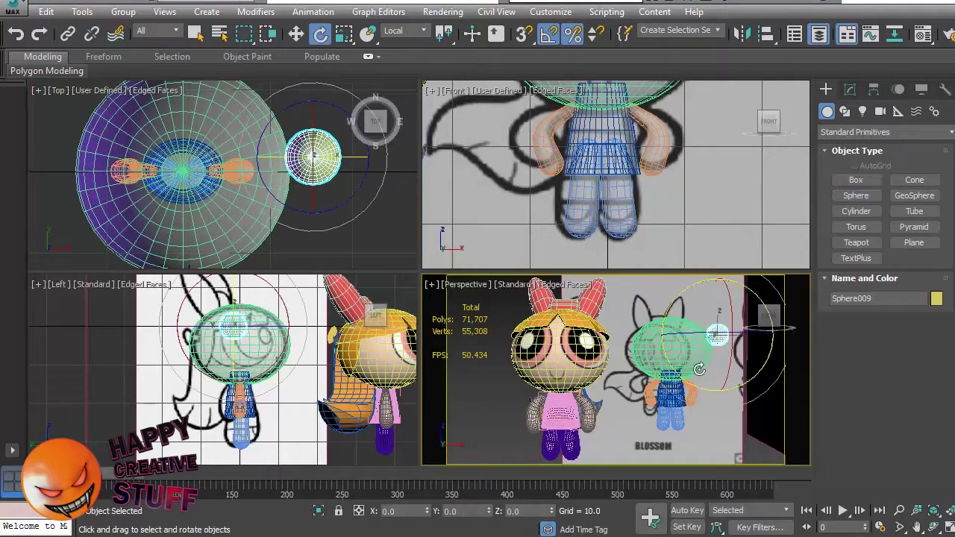
scroll(672, 342, up, 5)
middle_drag(673, 342, 668, 435)
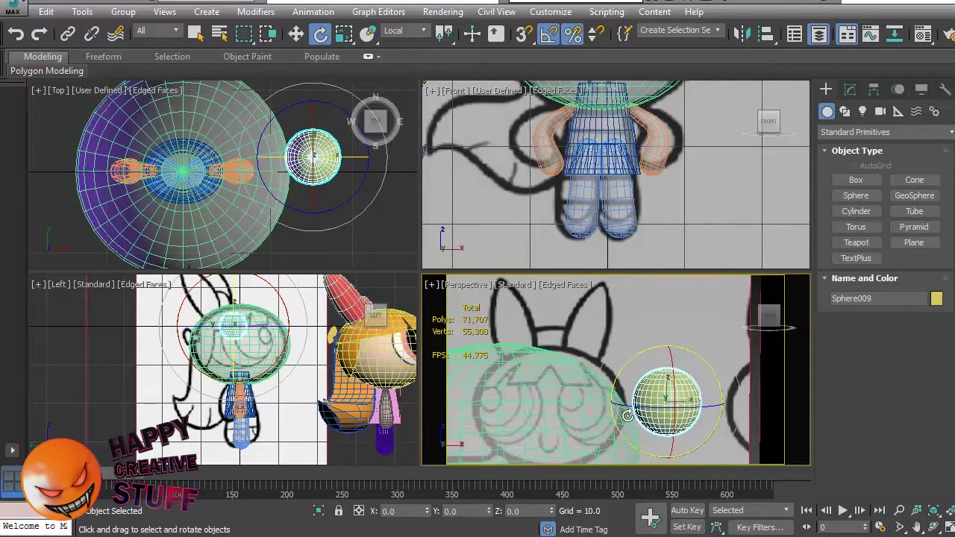
key(w)
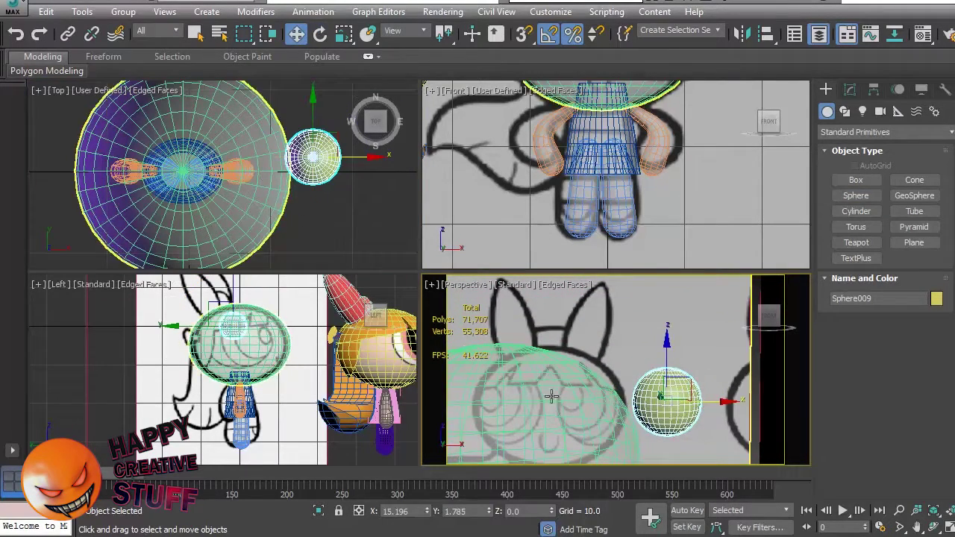
scroll(566, 367, down, 6)
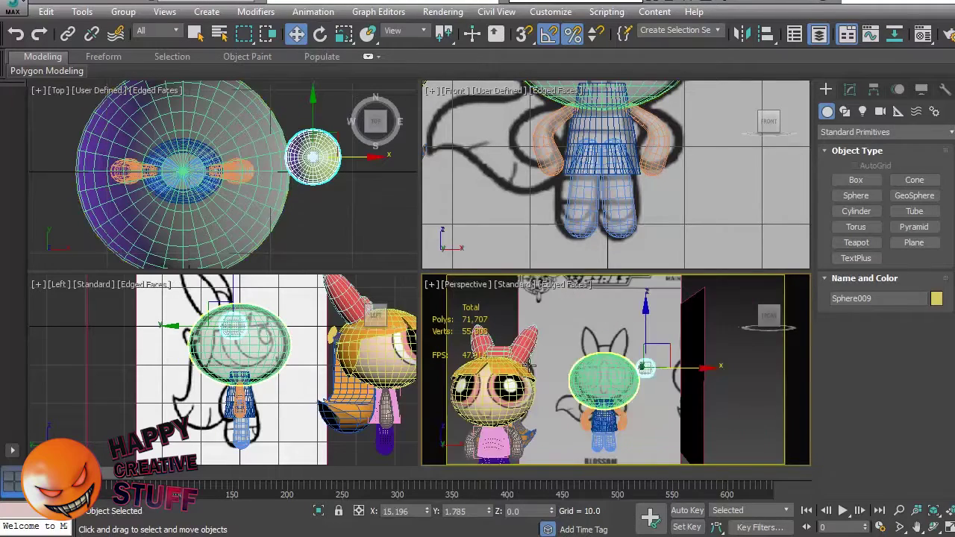
scroll(567, 366, up, 4)
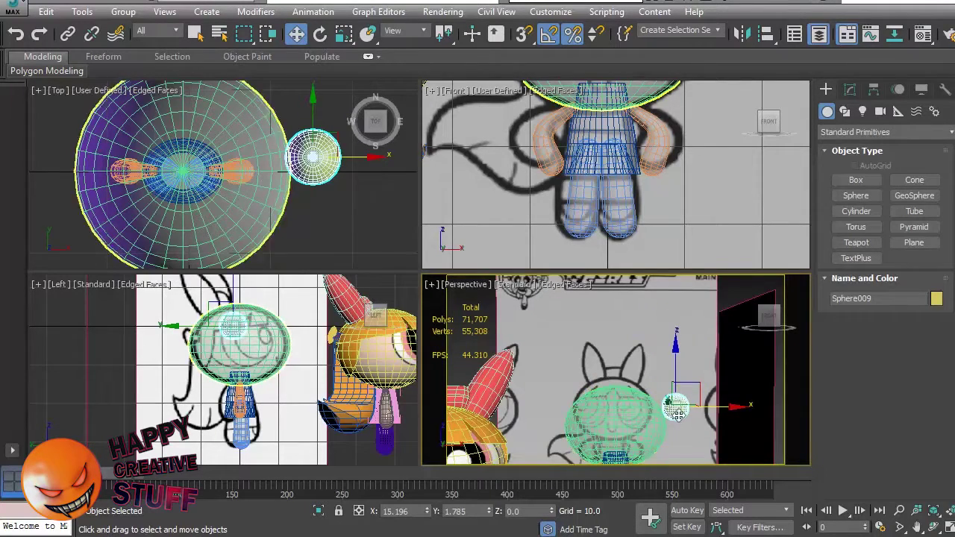
middle_drag(675, 146, 654, 378)
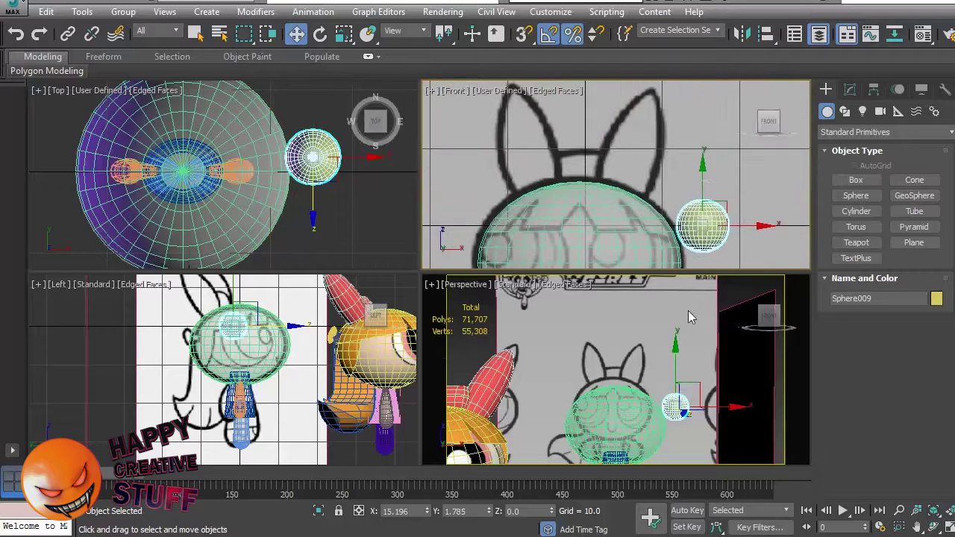
drag(715, 211, 651, 146)
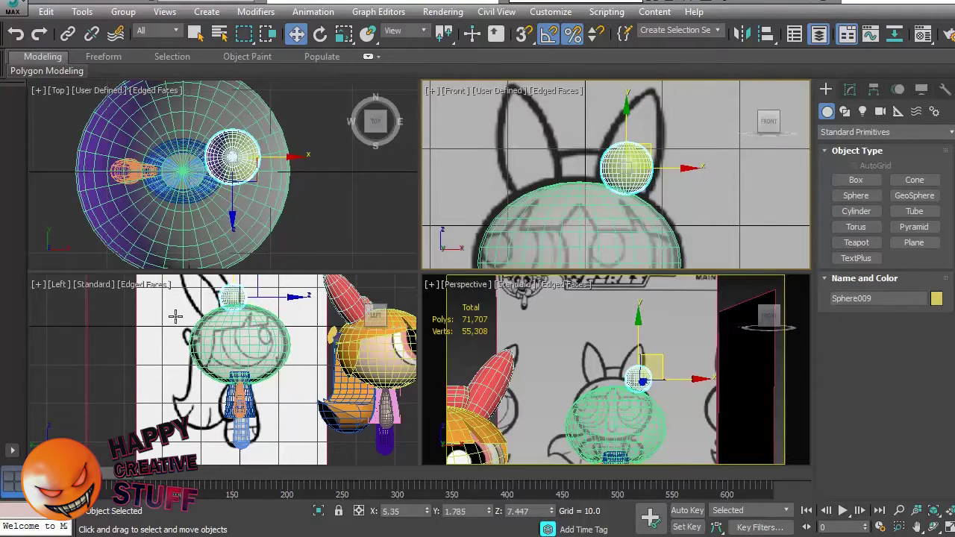
Step: Reposition the sphere in the Left view so it sits at the base of the drawn bow loop behind the head
scroll(205, 302, up, 5)
middle_drag(198, 325, 216, 411)
drag(303, 350, 231, 360)
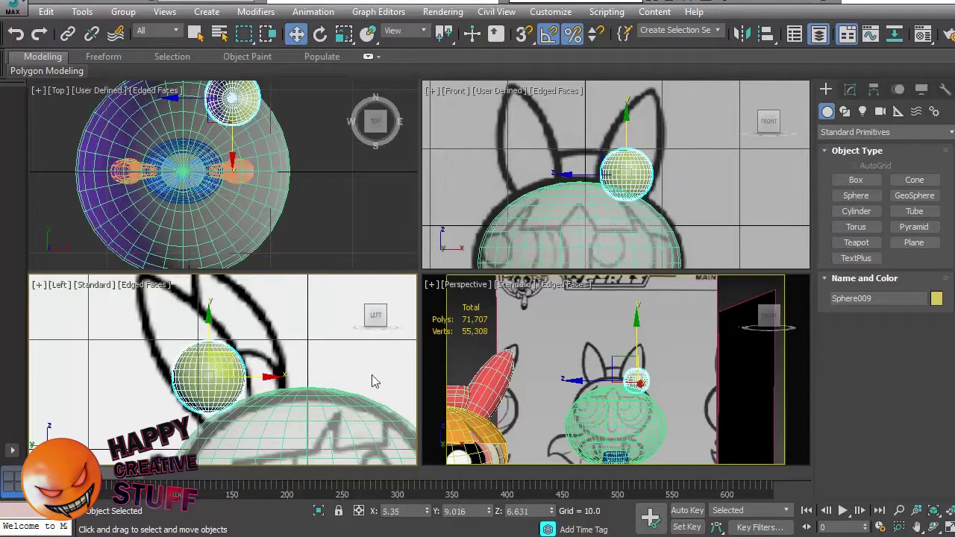
Step: Rotate the sphere in the Left view to match the backward tilt of the drawn bow loop
middle_drag(267, 345, 336, 336)
key(e)
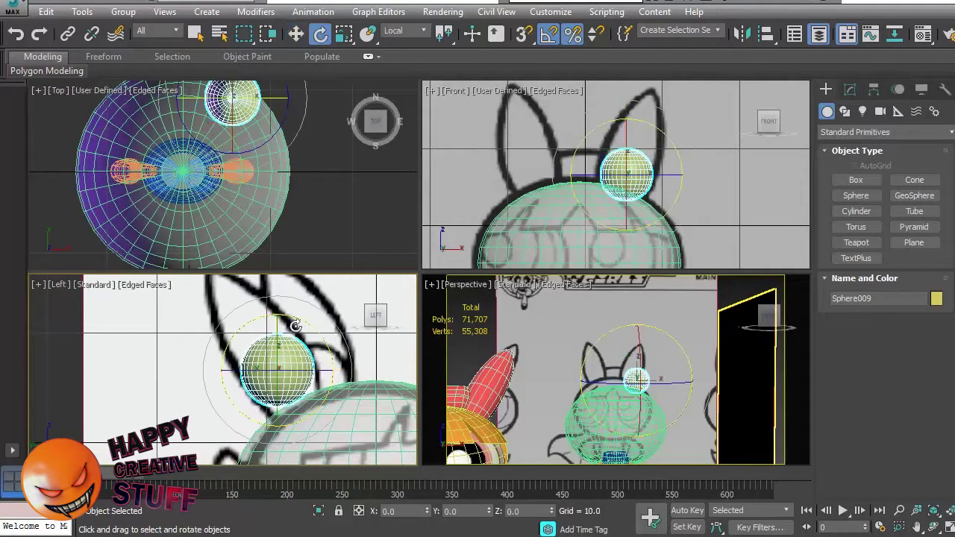
drag(330, 347, 318, 324)
middle_drag(216, 392, 262, 369)
Step: Set scaling to the Local coordinate system and stretch the sphere along its tilted Z axis into an elongated ellipsoid
key(r)
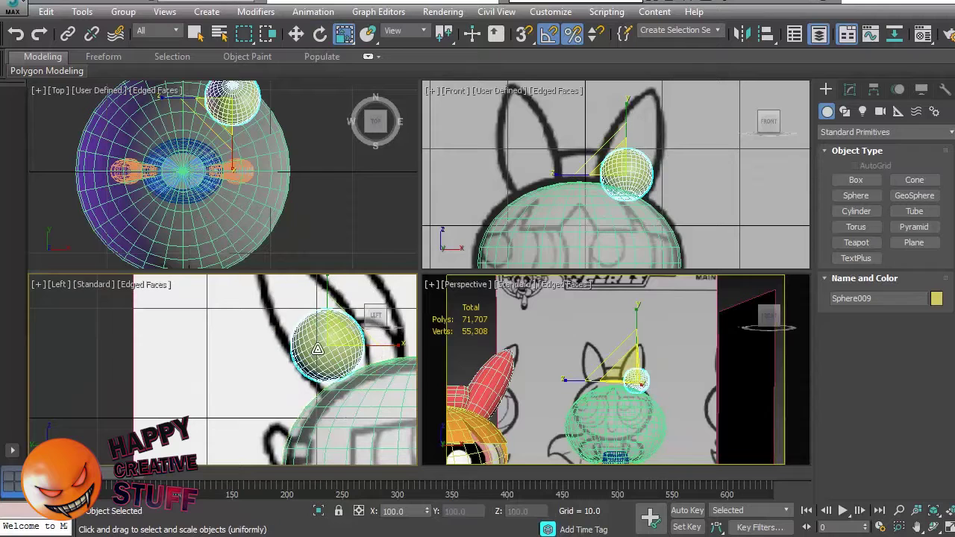
click(405, 30)
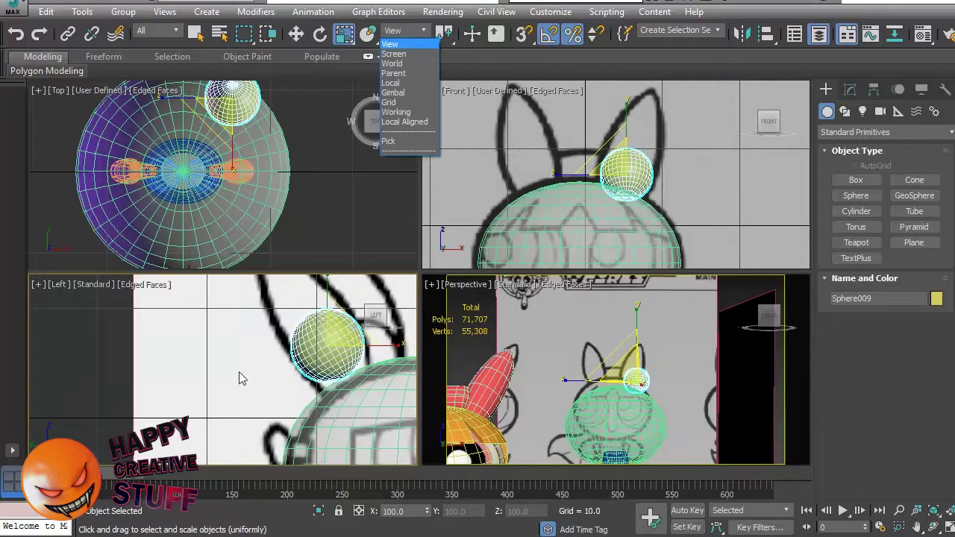
click(390, 83)
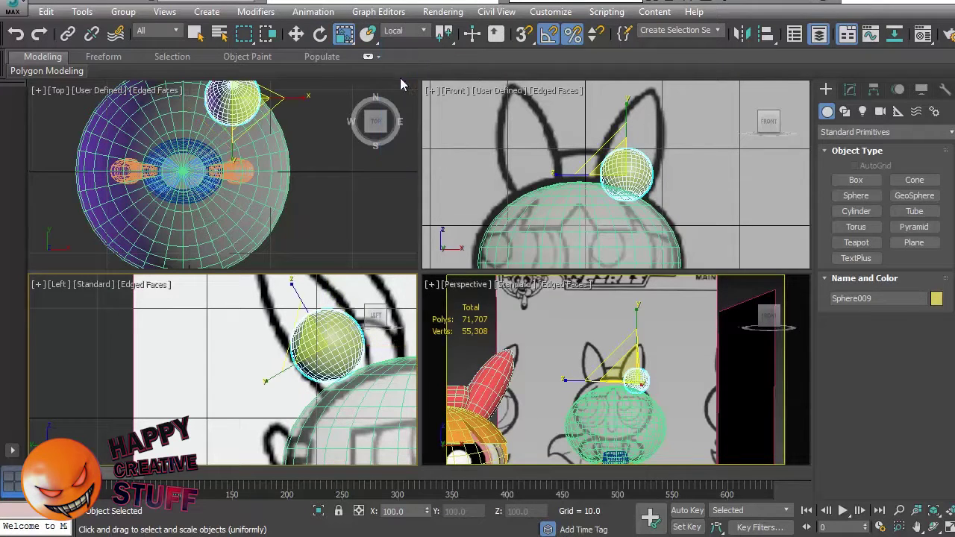
middle_drag(260, 360, 226, 405)
drag(259, 327, 270, 344)
Step: Set moving to Local coordinates, nudge the ellipsoid within the bow loop outline, and stretch it further lengthwise toward the tip
key(w)
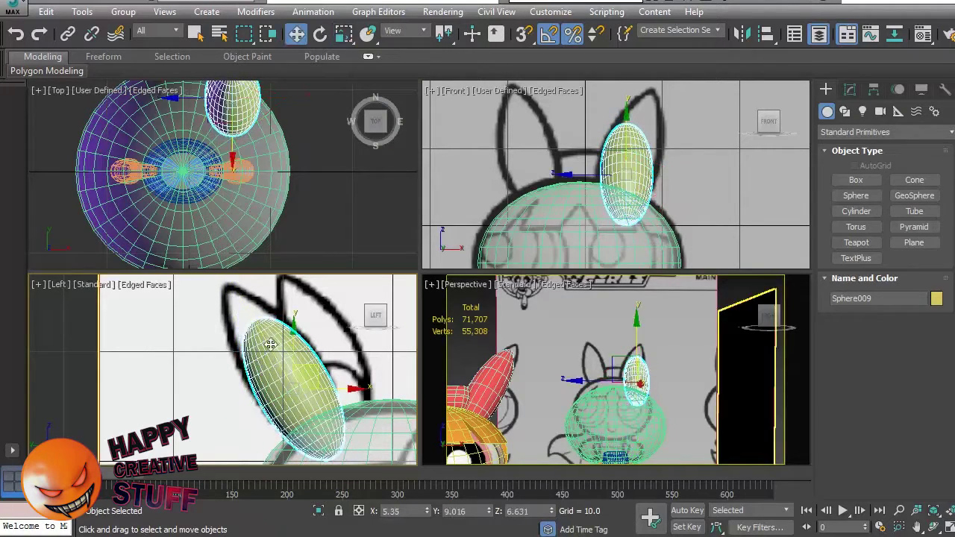
click(407, 29)
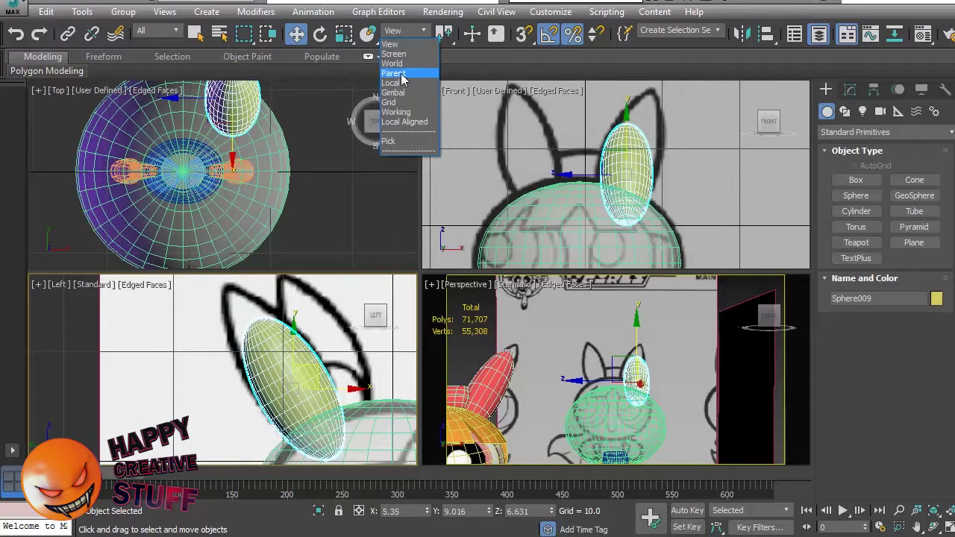
click(395, 72)
mouse_move(268, 359)
mouse_down()
mouse_move(284, 373)
mouse_move(280, 358)
mouse_up()
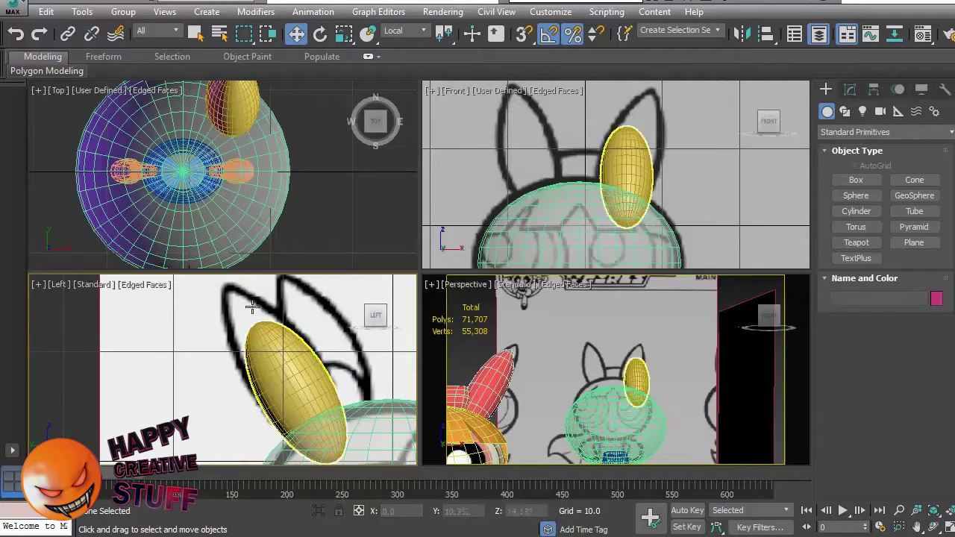
key(r)
drag(257, 333, 248, 315)
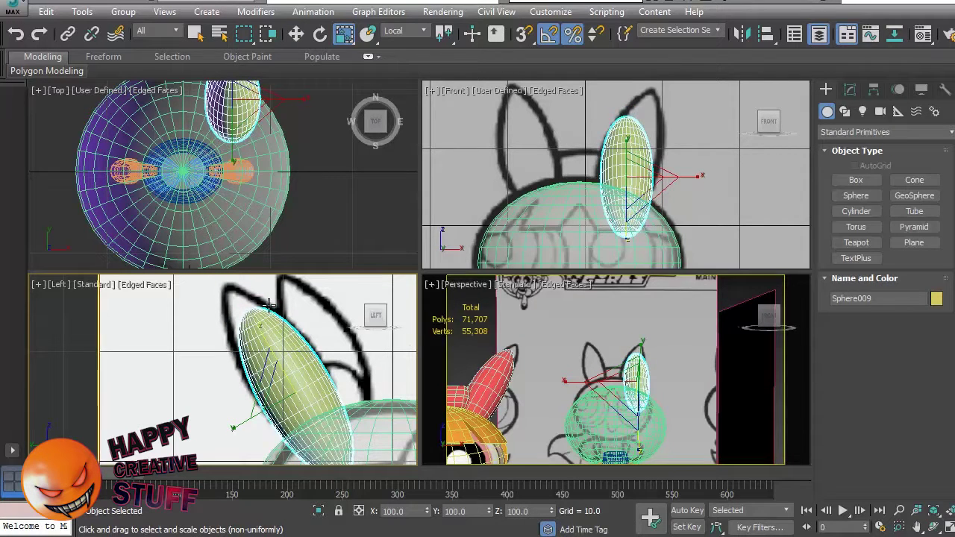
key(r)
Step: Convert the ellipsoid to an Editable Poly and make it see-through
right_click(291, 390)
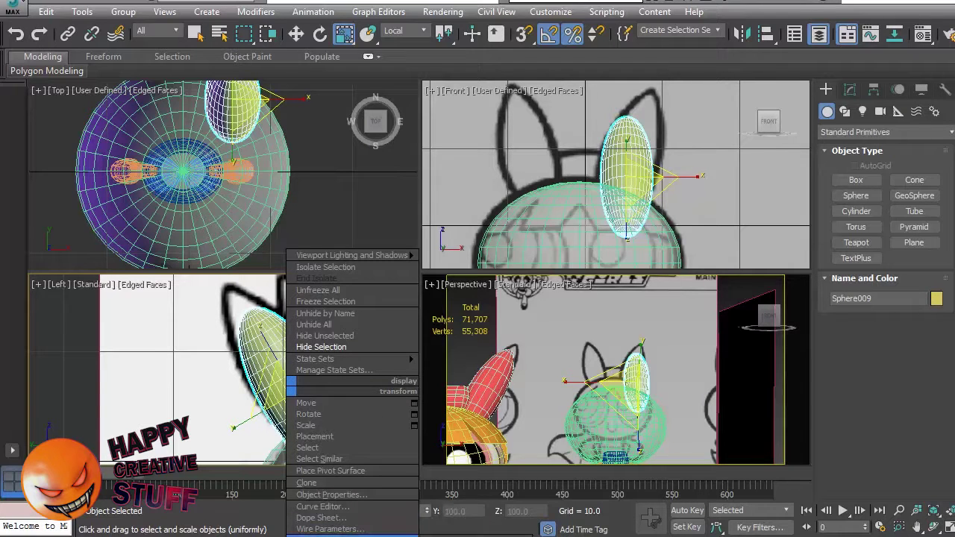
click(456, 536)
middle_click(587, 343)
key(m)
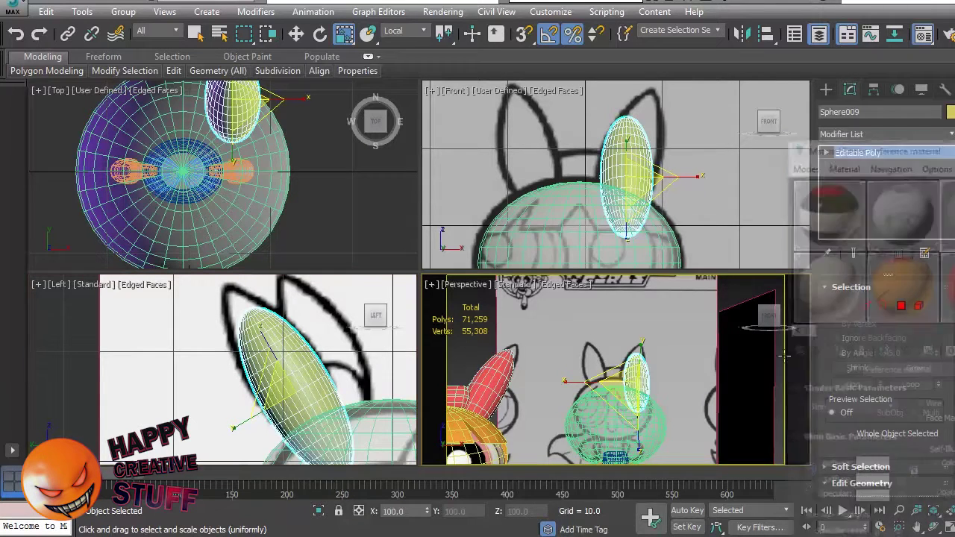
key(alt+x)
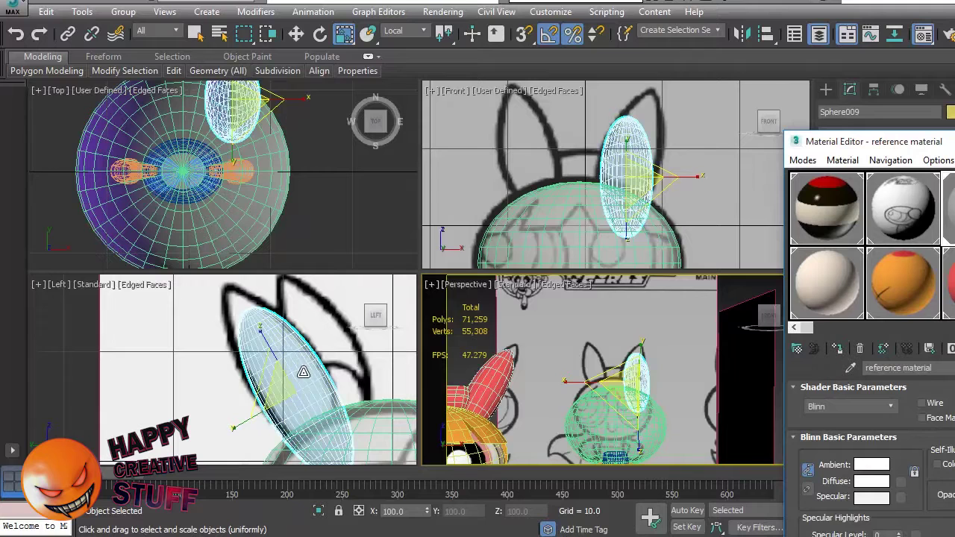
click(954, 141)
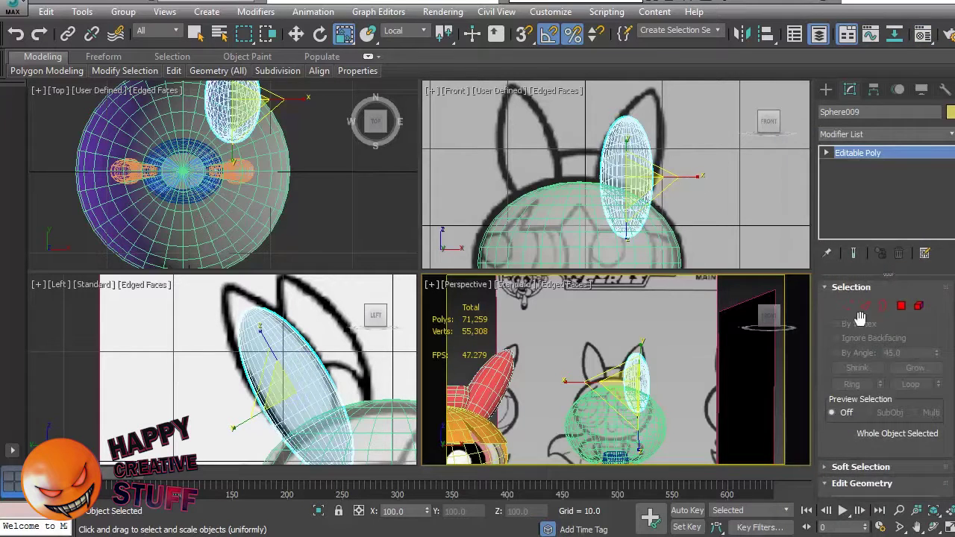
Step: Switch to vertex editing and select the single vertex at the ellipsoid's upper tip in the Left view
click(848, 307)
scroll(201, 314, up, 5)
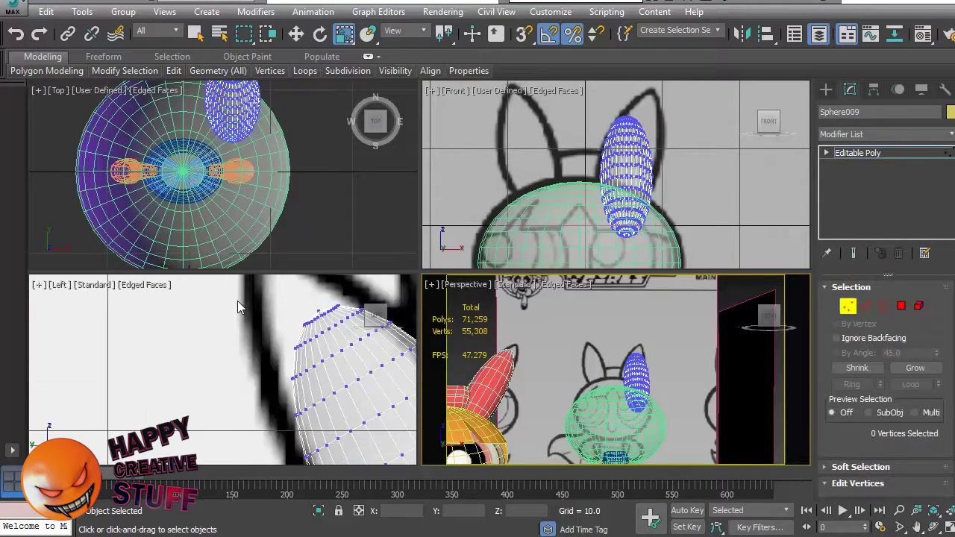
click(320, 314)
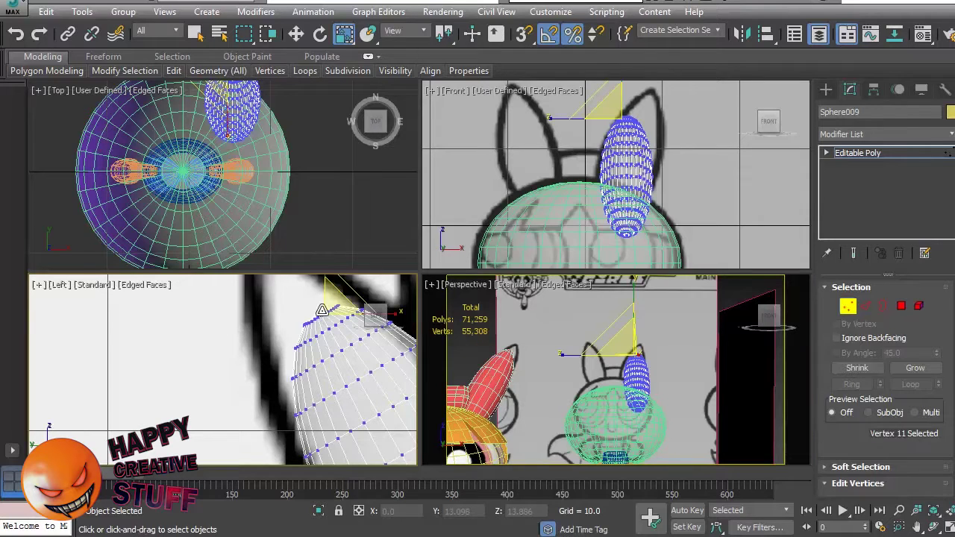
click(322, 307)
Step: Set scaling and moving to Local coordinates and try pulling the tip vertex out along the ellipsoid's length
scroll(316, 373, down, 4)
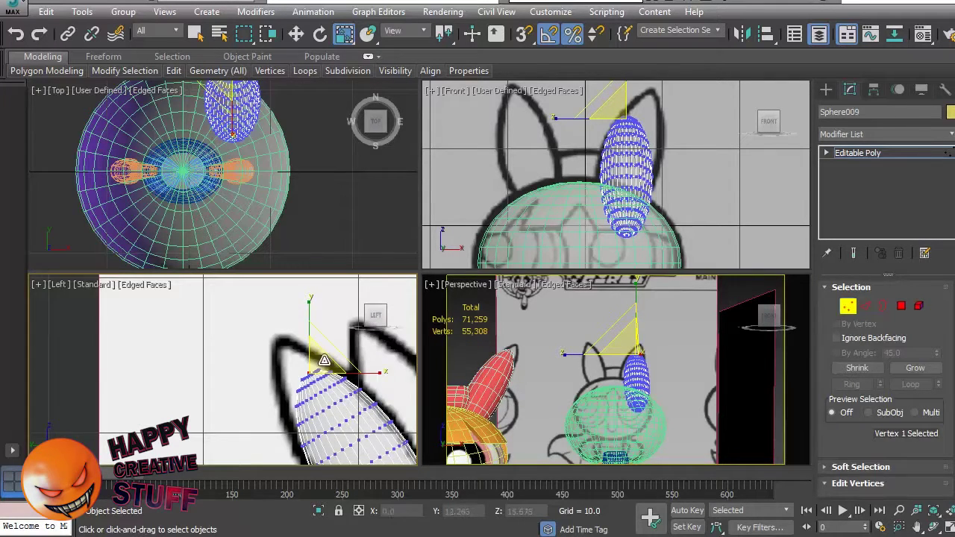
click(415, 34)
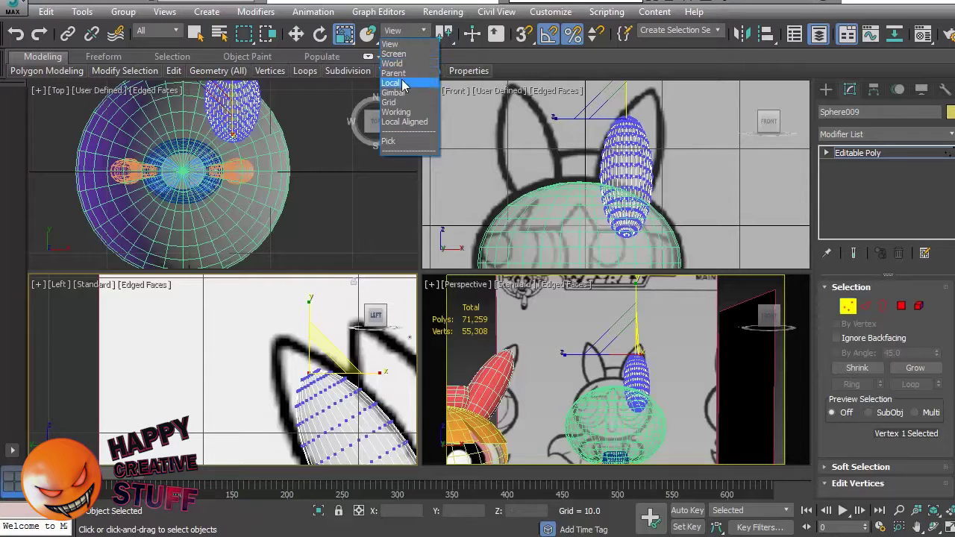
click(401, 79)
key(w)
click(407, 31)
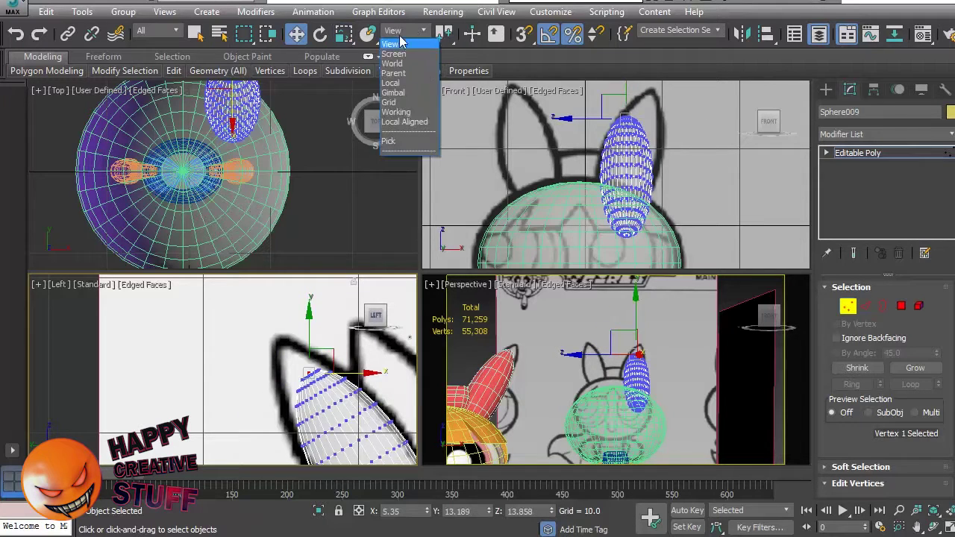
click(403, 79)
drag(289, 342, 270, 337)
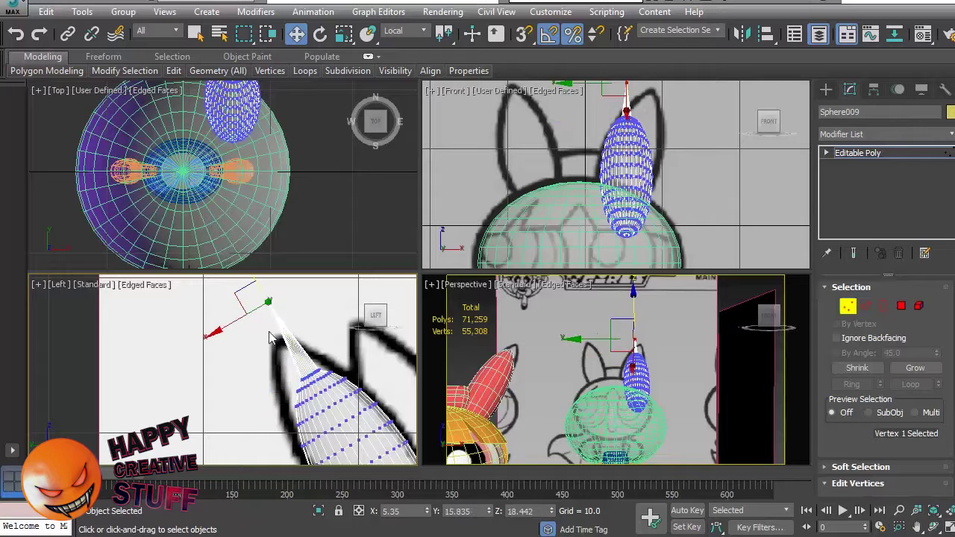
key(ctrl+z)
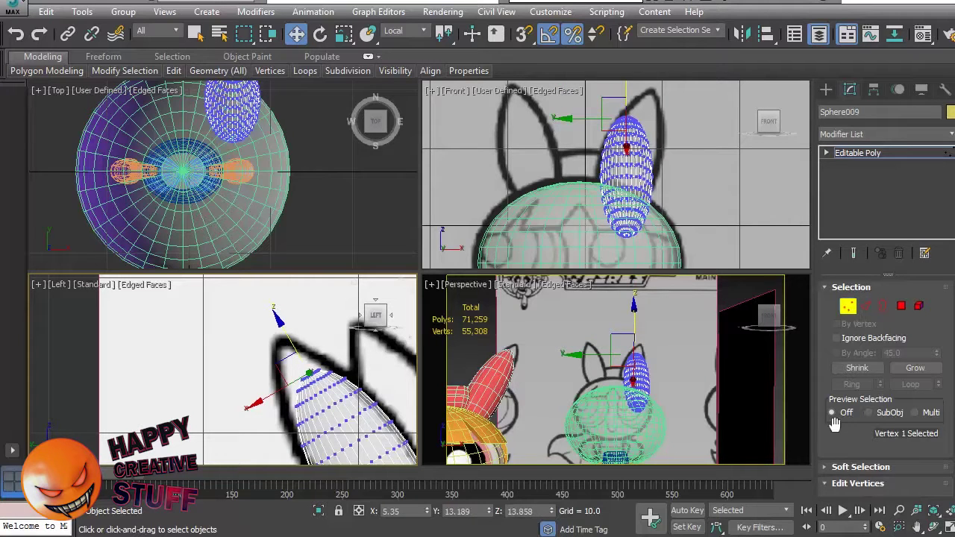
Step: Enable soft selection for the tip vertex and reduce the falloff to 4.2
click(827, 469)
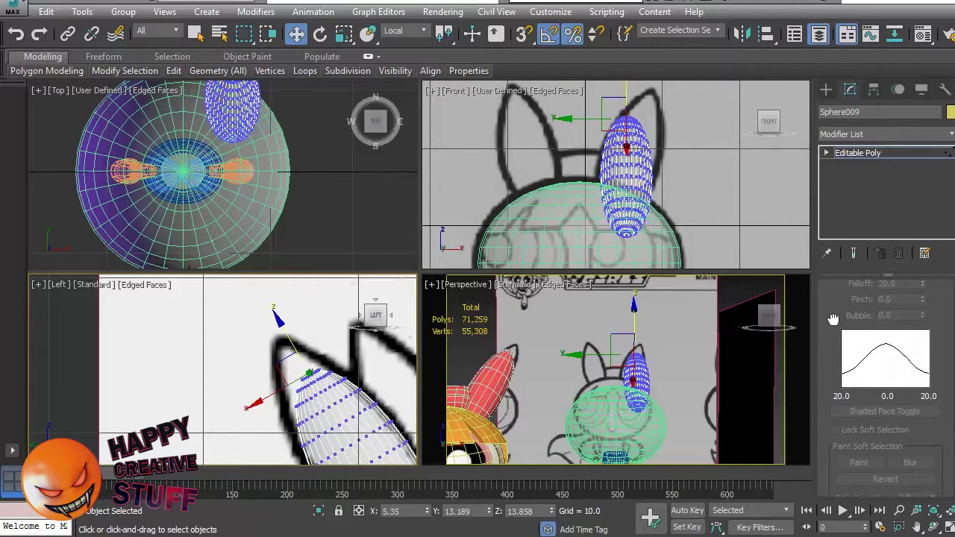
scroll(833, 319, up, 3)
click(836, 367)
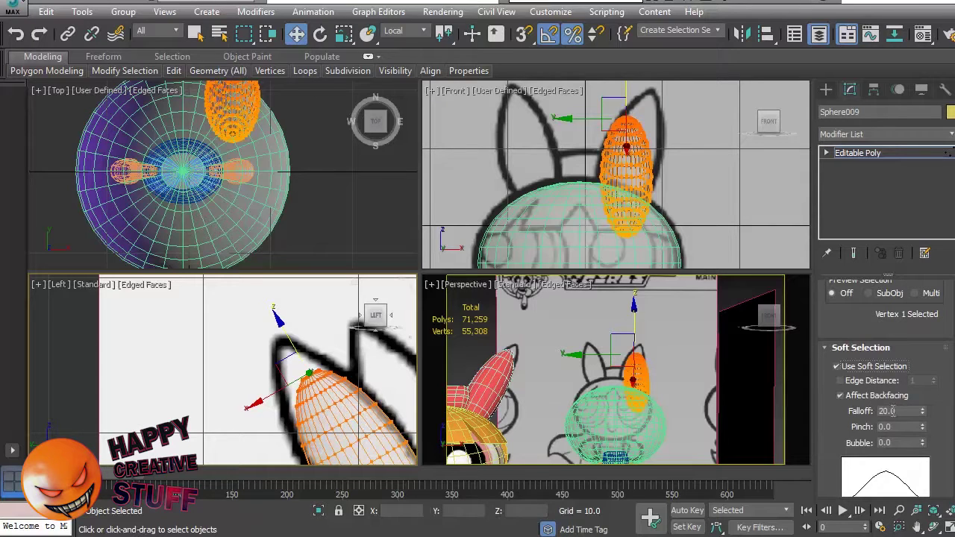
drag(922, 412, 917, 463)
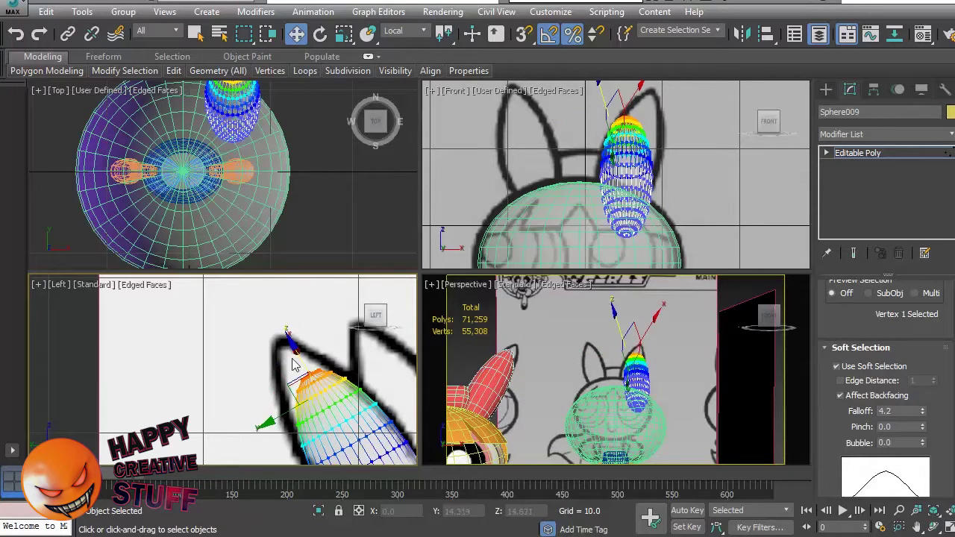
Step: Reselect the tip vertex in the Left view and try pulling it toward the point of the bow loop outline
drag(299, 360, 282, 329)
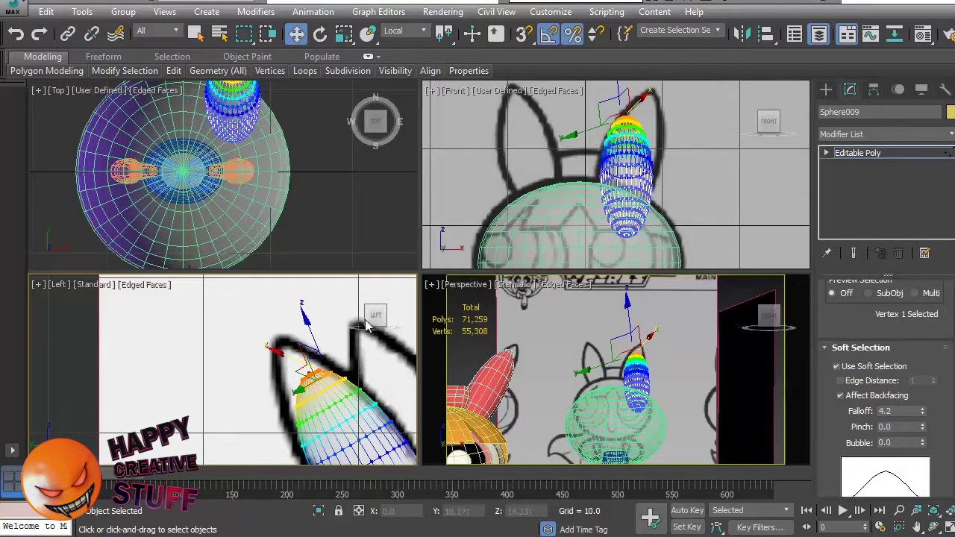
click(247, 354)
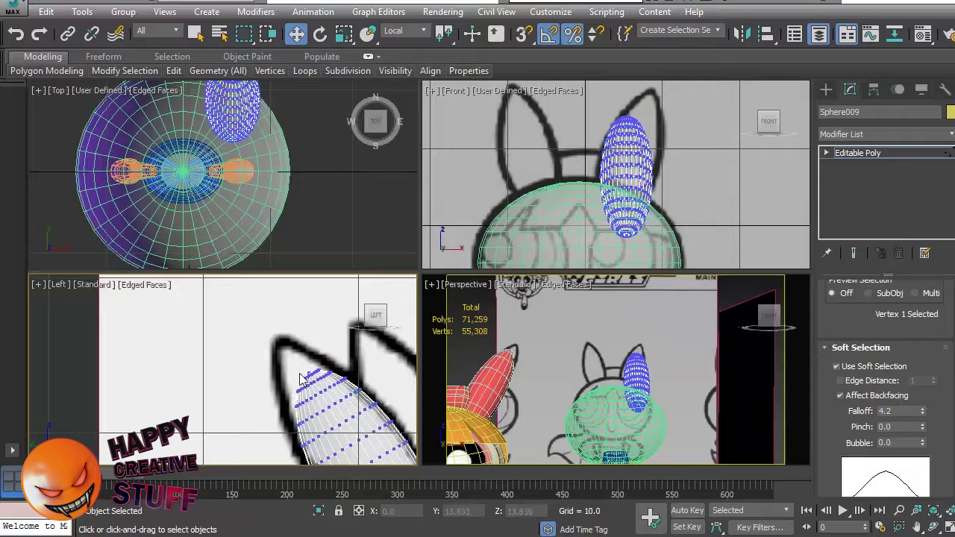
scroll(310, 378, up, 3)
click(329, 378)
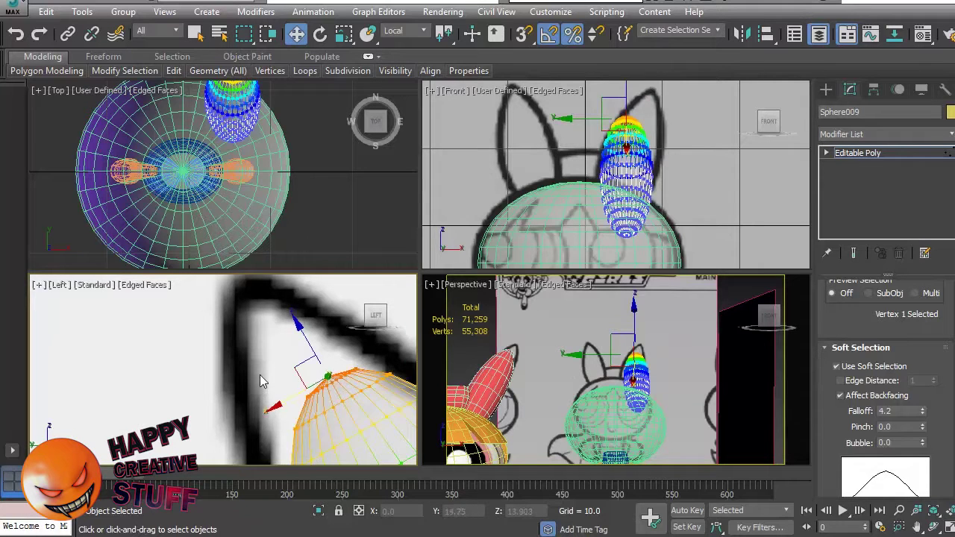
scroll(262, 380, down, 3)
mouse_move(260, 345)
mouse_down()
mouse_move(243, 319)
mouse_move(246, 339)
mouse_up()
key(ctrl+z)
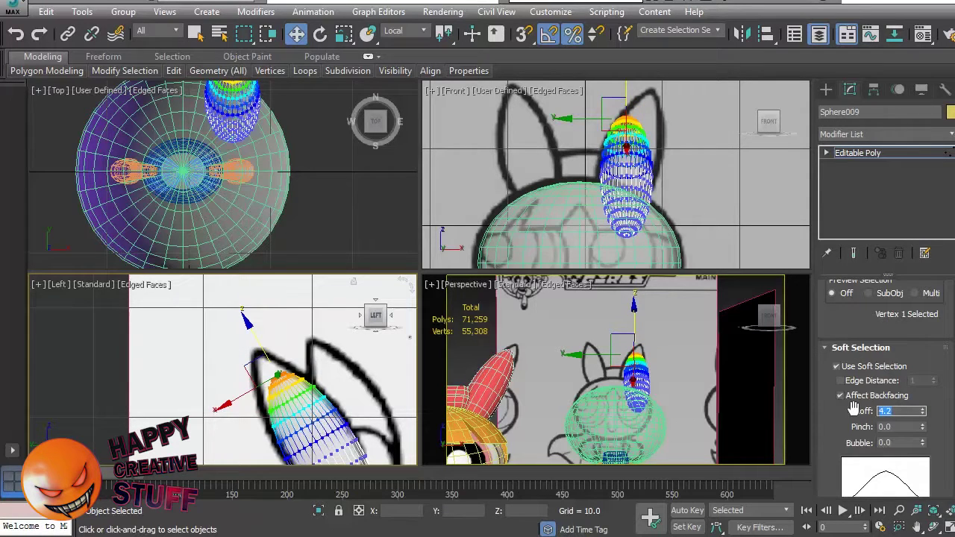
Step: Set the soft selection falloff to about 2 and try pulling the tip vertex outward
text(2)
key(Tab)
mouse_move(257, 340)
mouse_down()
mouse_move(248, 327)
mouse_move(255, 336)
mouse_up()
key(ctrl+z)
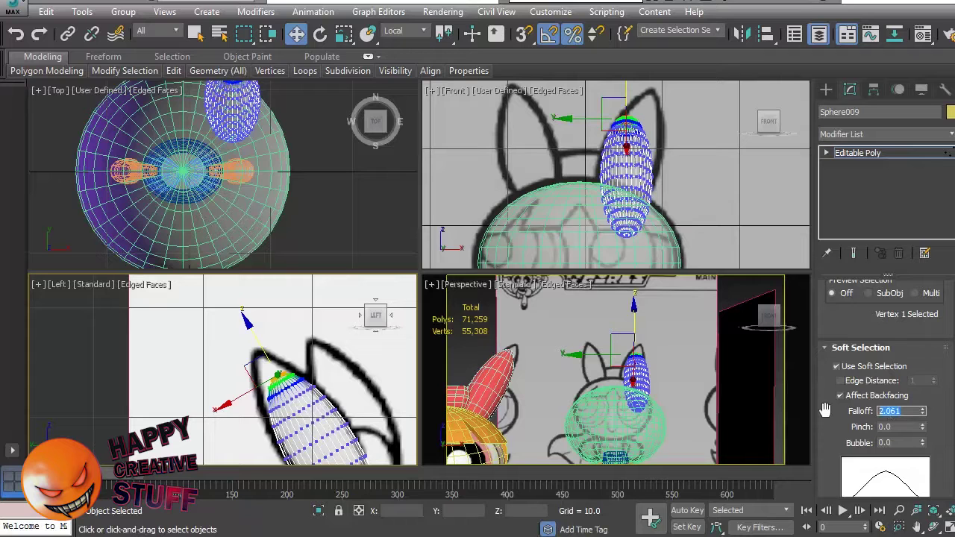
Step: Set the soft selection falloff to 4 and try pulling the reselected tip vertex toward the outline's point
text(4)
key(Tab)
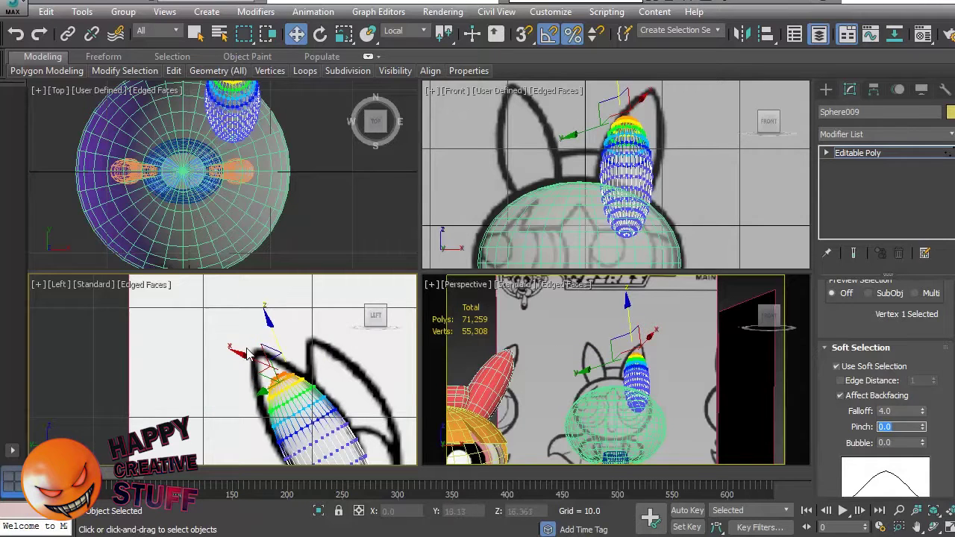
right_click(235, 347)
click(425, 389)
scroll(237, 369, up, 3)
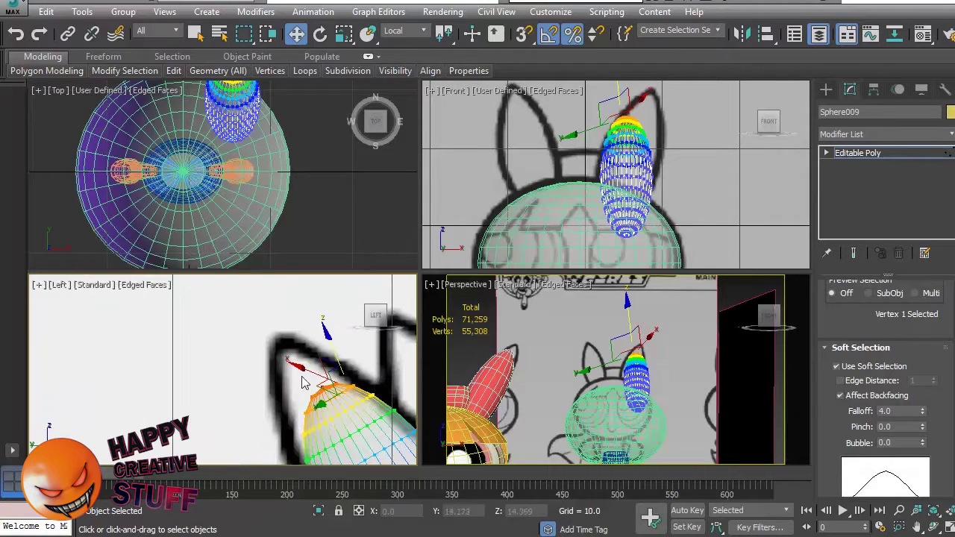
click(302, 383)
click(321, 387)
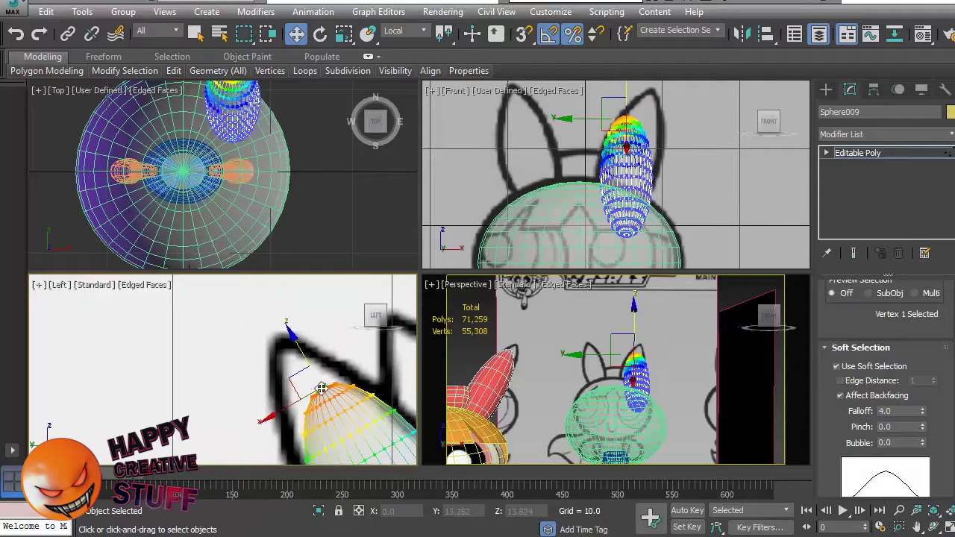
drag(307, 357, 294, 341)
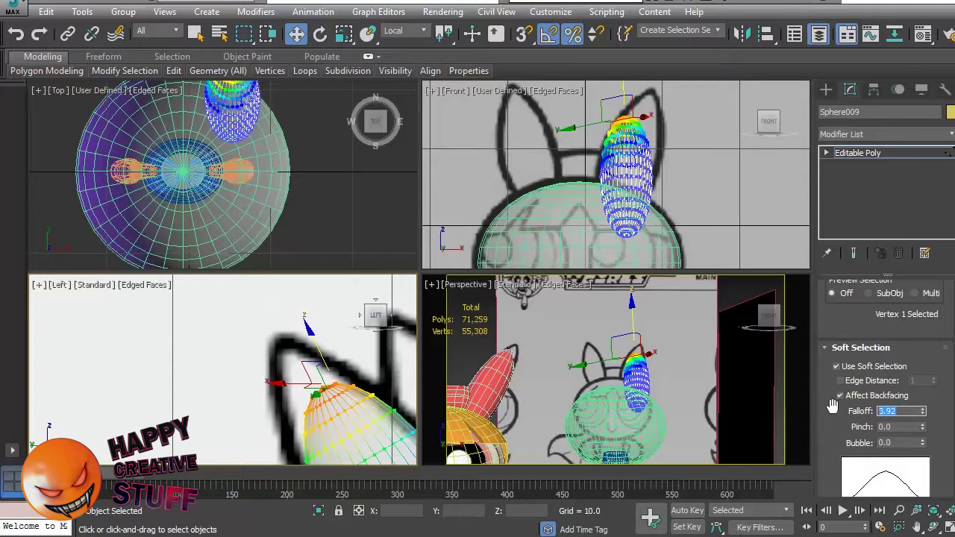
Step: Set the soft selection falloff to 3 and pull the ellipsoid's tip vertex along its local Z axis toward the outline's point
text(3)
key(Tab)
click(270, 368)
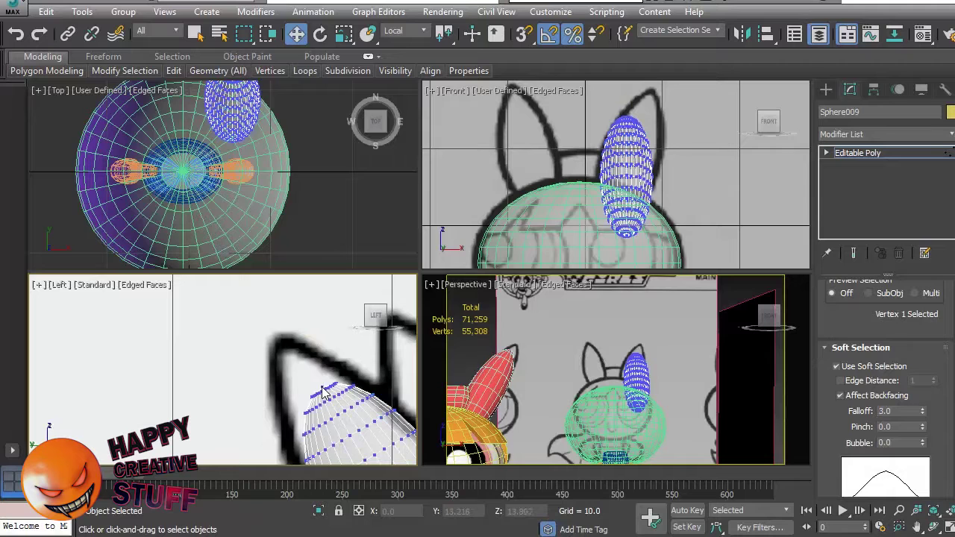
scroll(288, 394, up, 3)
click(358, 381)
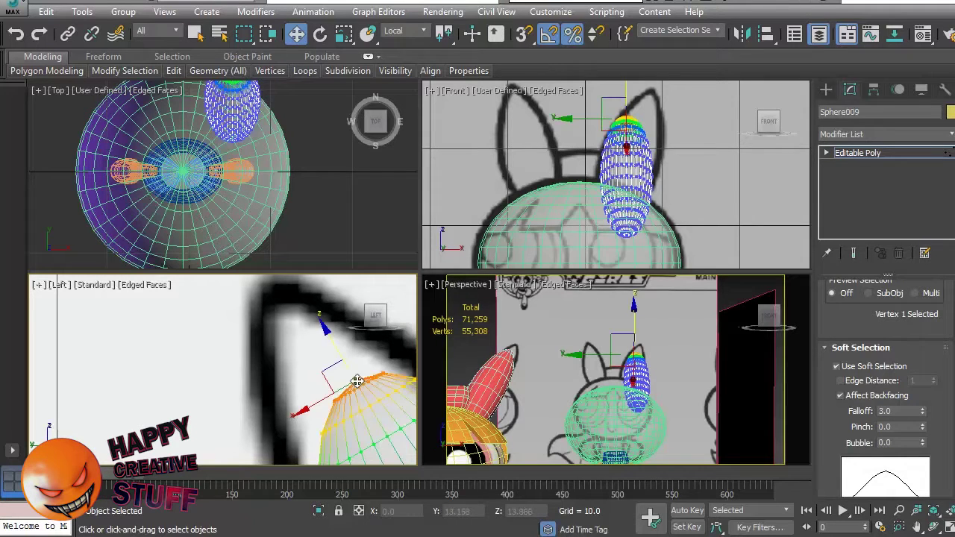
scroll(365, 409, down, 3)
drag(335, 363, 334, 344)
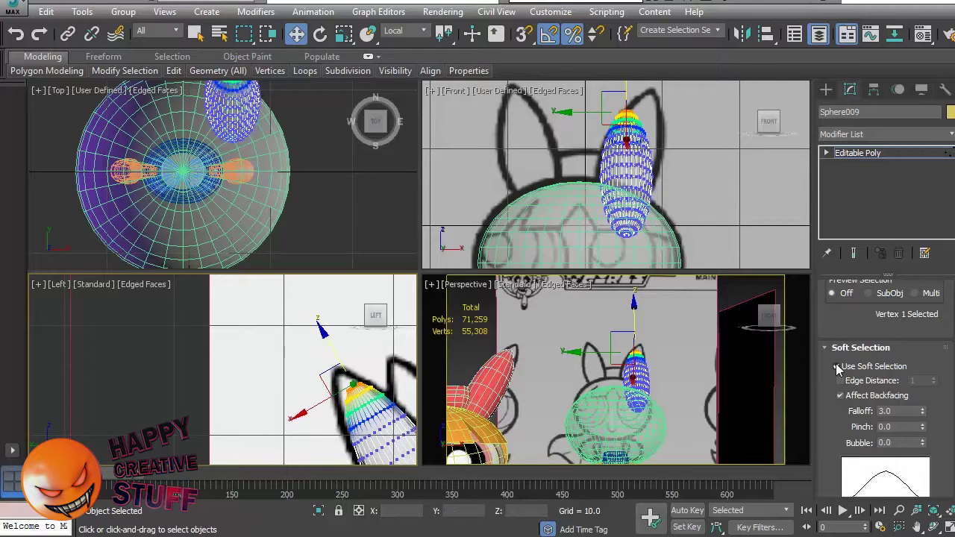
Step: Turn off soft selection and nudge only the tip vertex slightly further out along its local Z axis
click(836, 366)
scroll(336, 382, up, 3)
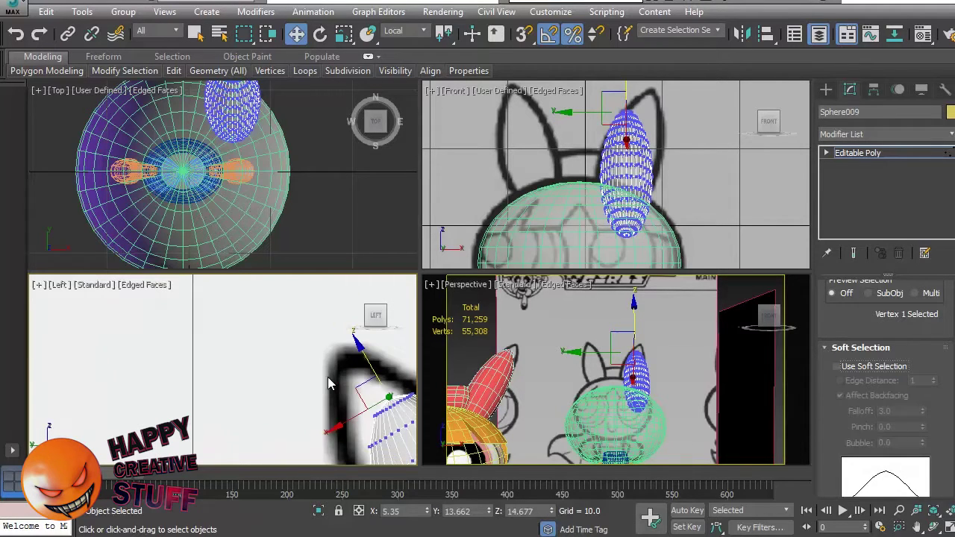
click(388, 403)
drag(373, 364, 370, 360)
scroll(291, 318, down, 3)
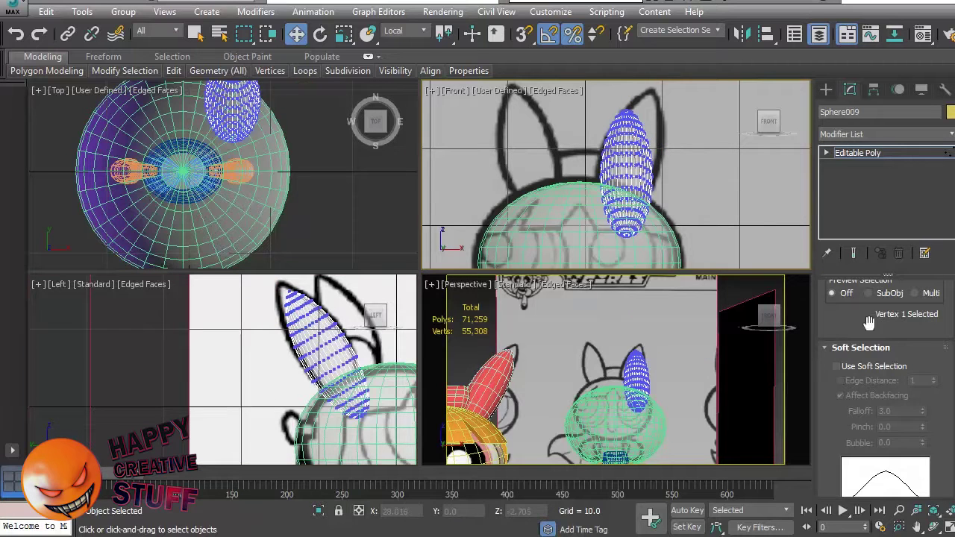
Step: Leave vertex editing and rotate the whole ellipsoid in the Front view to match the tilt of the drawn bow loop
drag(947, 366, 946, 514)
click(848, 306)
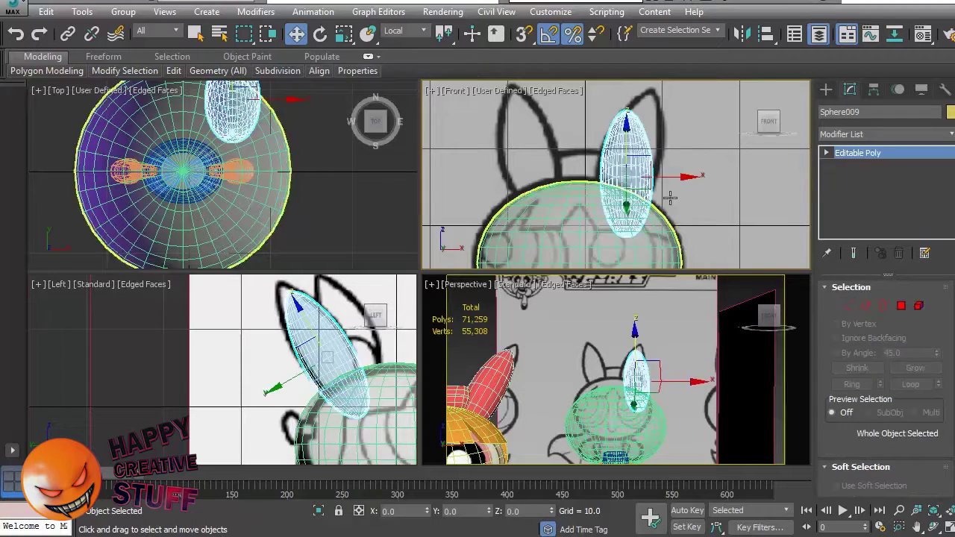
key(e)
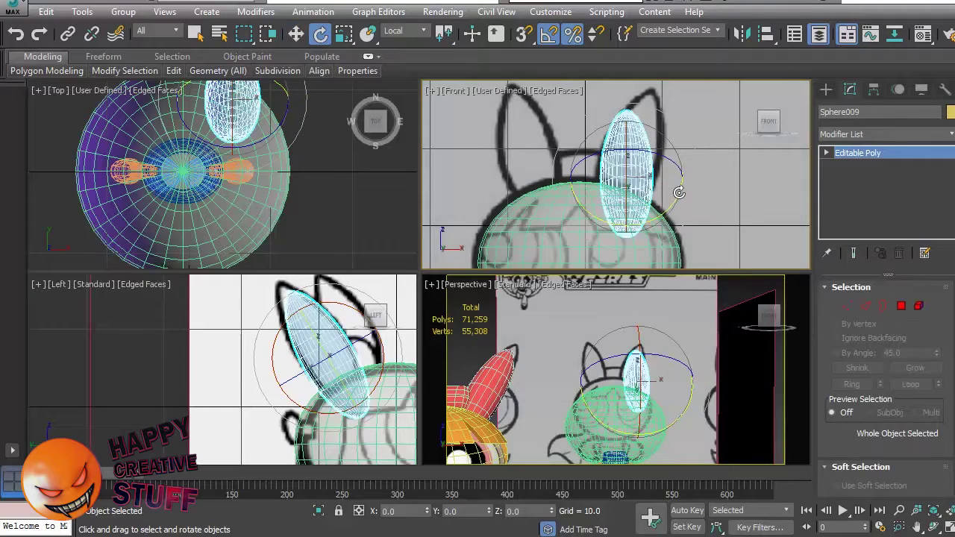
drag(679, 193, 676, 203)
Step: Scale the ellipsoid uniformly to 110% and move it into the bow loop outline in the Front view
key(w)
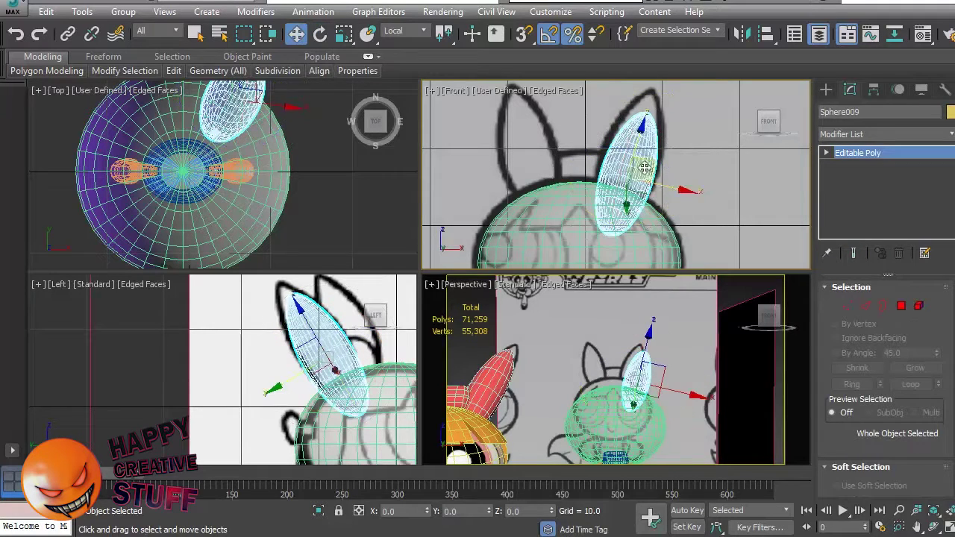
middle_drag(229, 340, 251, 342)
key(r)
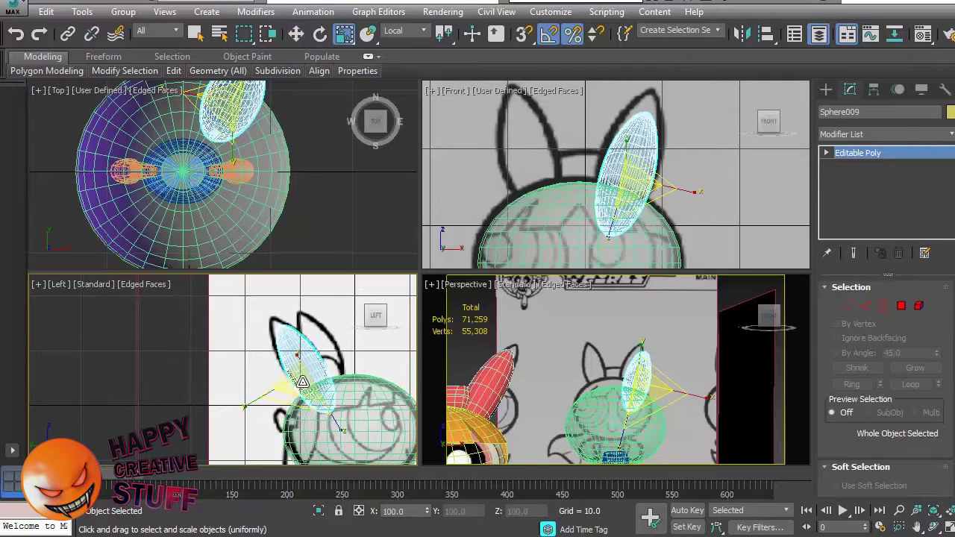
drag(305, 380, 298, 370)
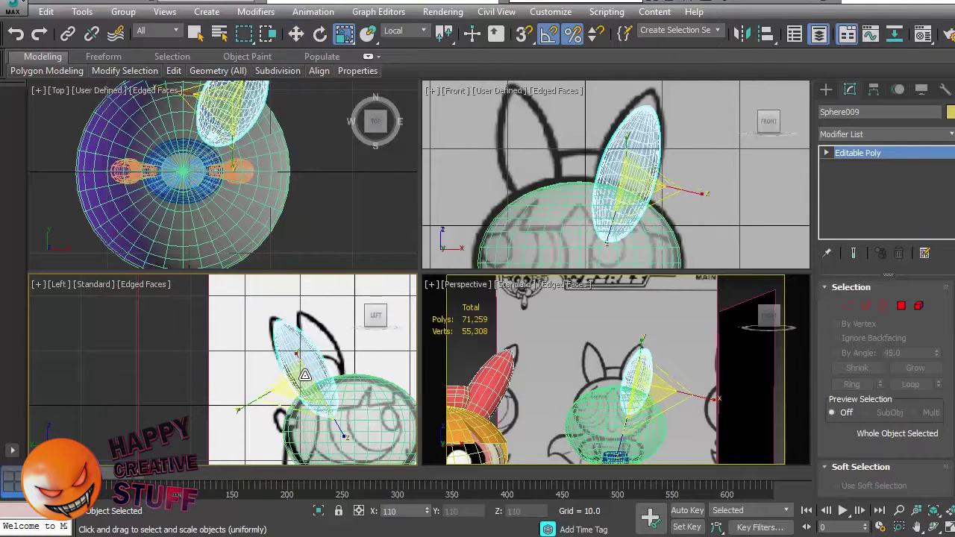
key(w)
drag(638, 166, 660, 181)
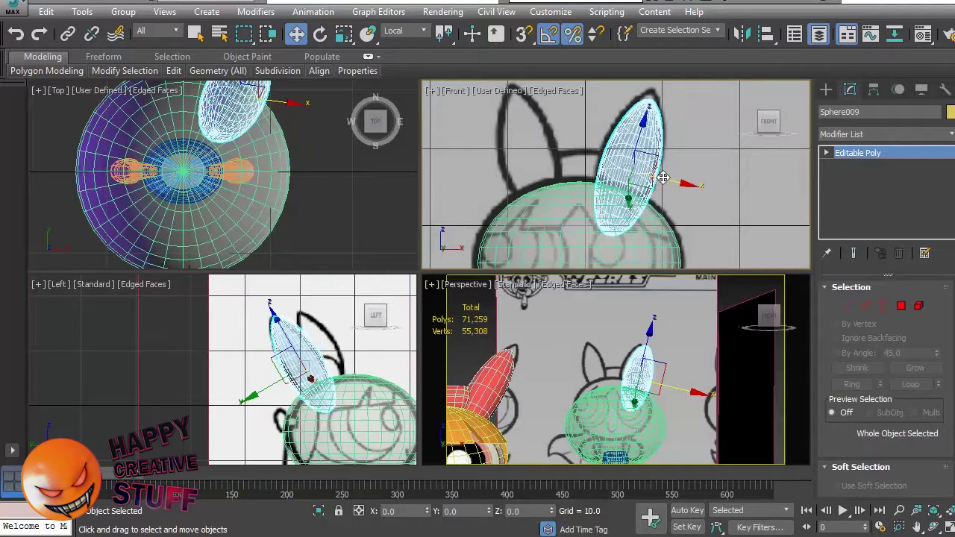
Step: Set moving to View coordinates and make one copy of the bow loop on the opposite side of the head
click(407, 31)
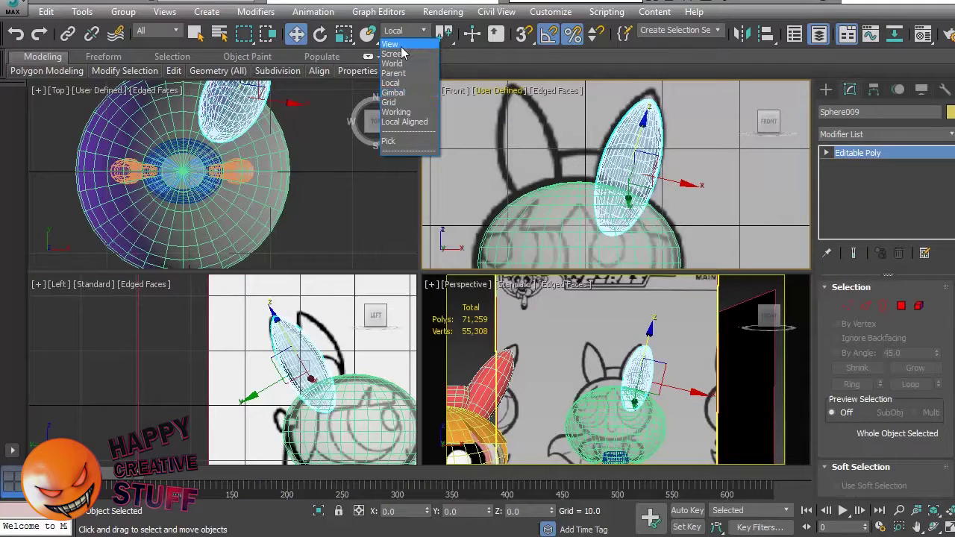
click(390, 44)
shift+drag(653, 175, 581, 177)
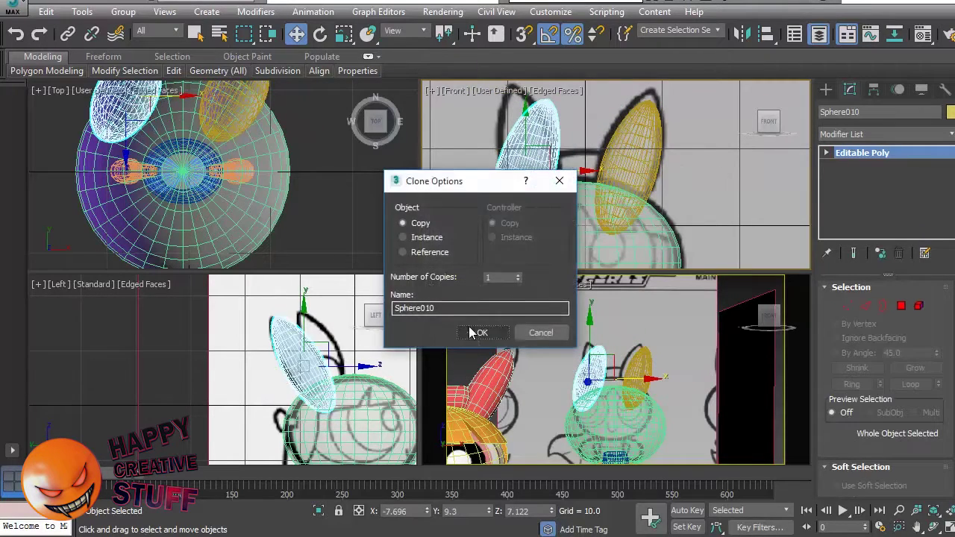
click(481, 331)
Step: Mirror the copied bow loop across the X axis without cloning and shift it sideways into its outline
click(734, 38)
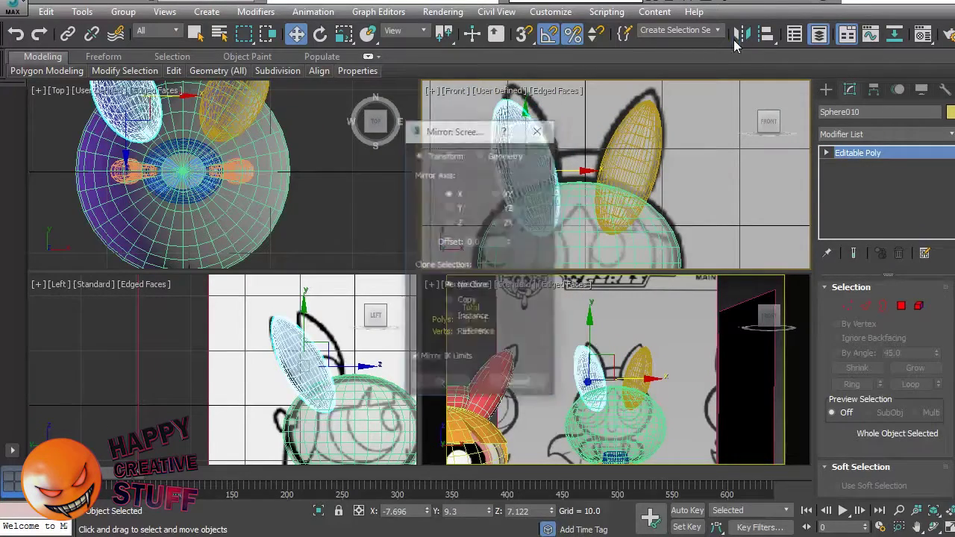
click(450, 387)
drag(569, 170, 577, 170)
Step: Create a capsule from the extended primitives in the Left view, beside the bow loop above the head, for the bow's knot
click(585, 93)
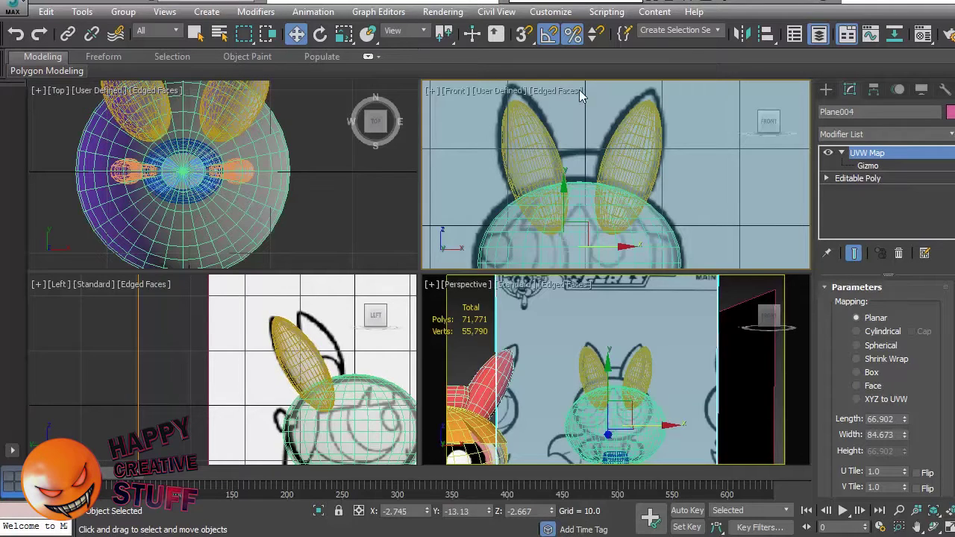
click(826, 90)
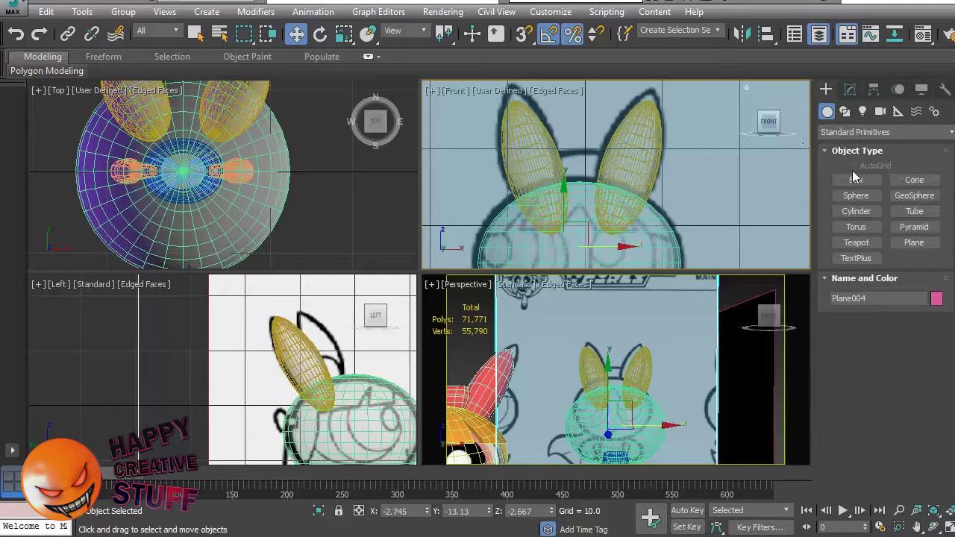
click(846, 112)
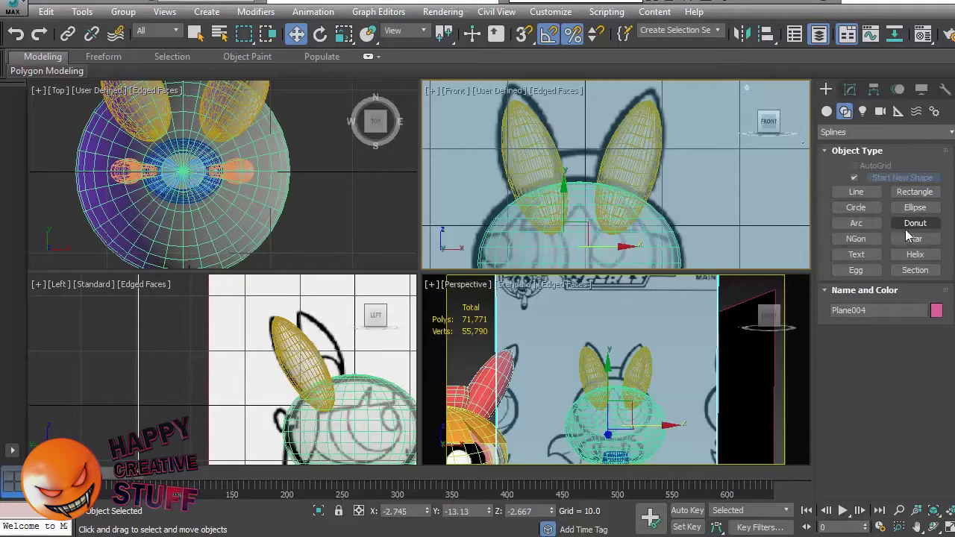
click(828, 112)
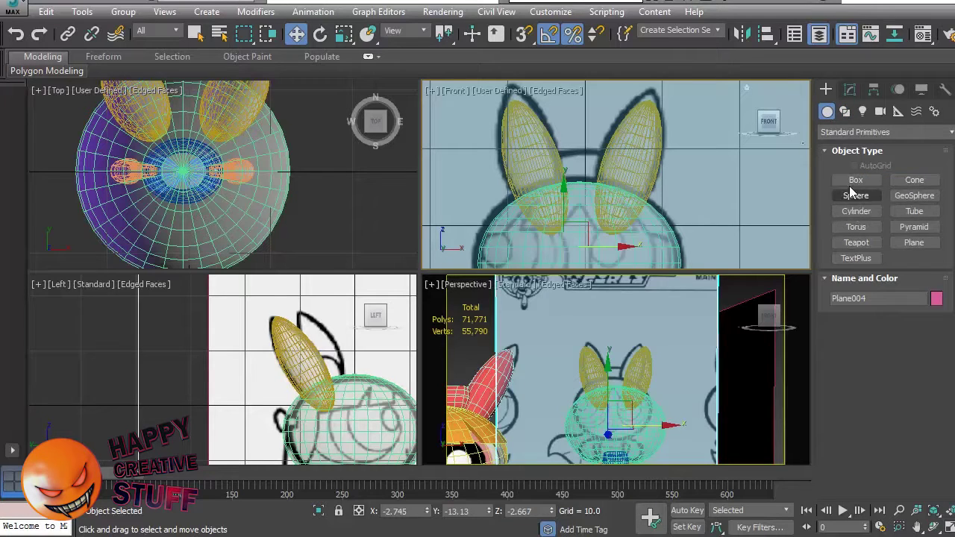
click(844, 112)
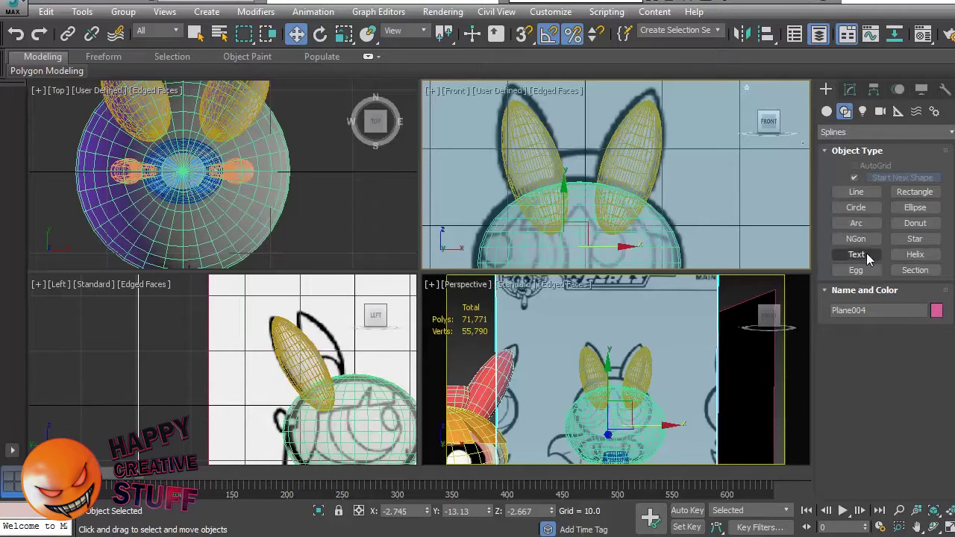
click(827, 111)
click(845, 132)
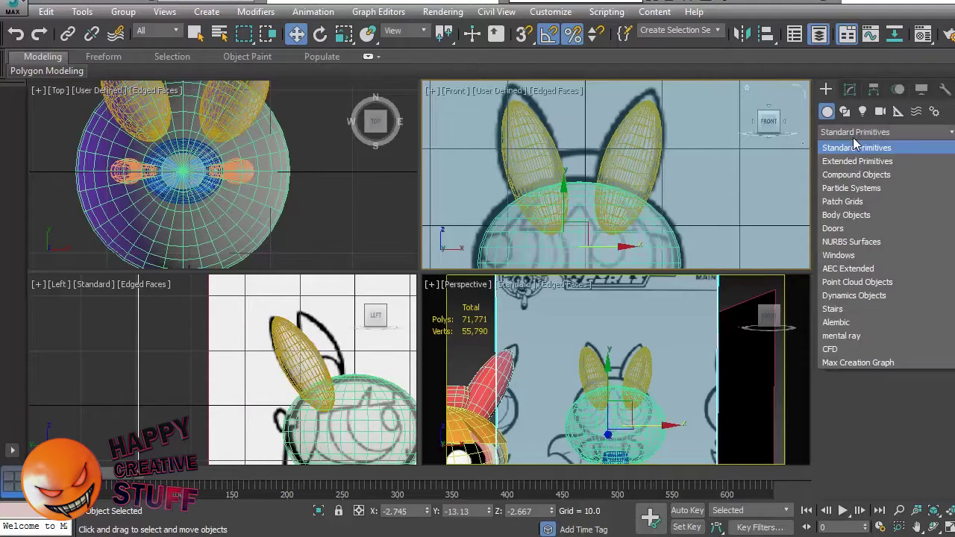
click(854, 142)
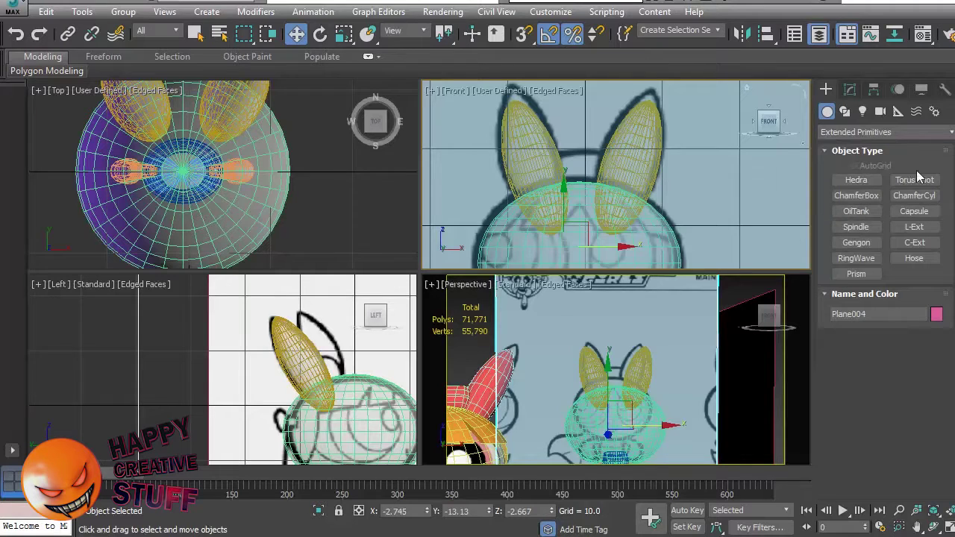
click(914, 212)
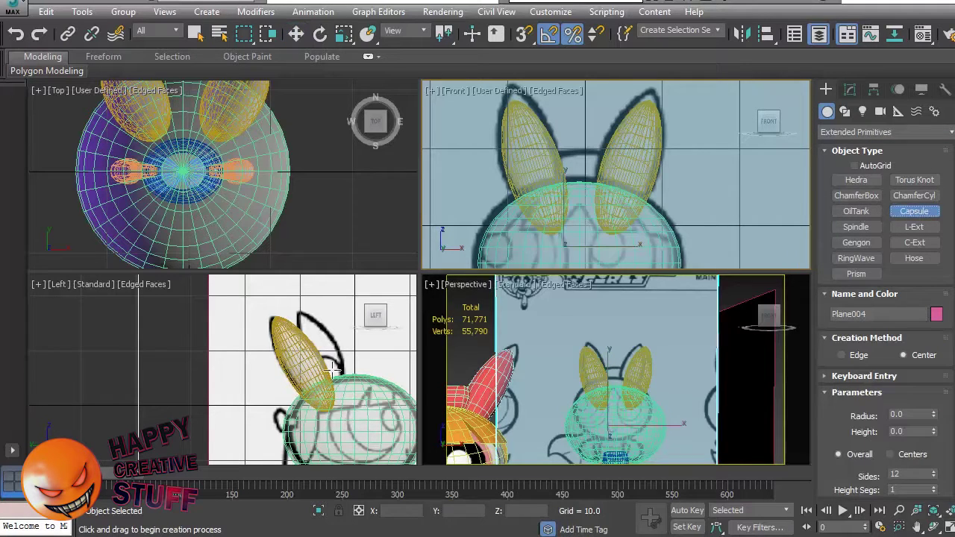
drag(372, 361, 387, 374)
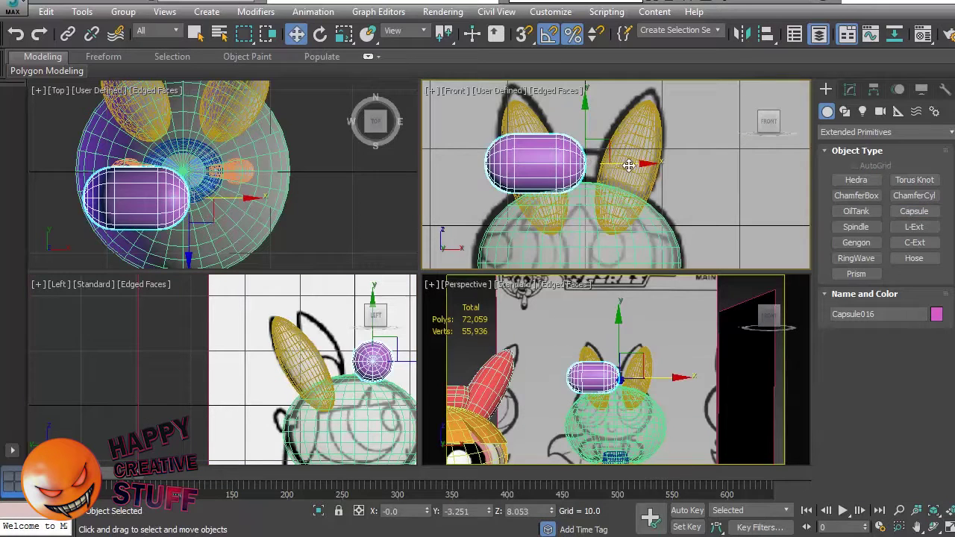
Step: Centre the capsule between the two bow loops in the Front view and shift it back between them in the Left view
drag(629, 163, 651, 163)
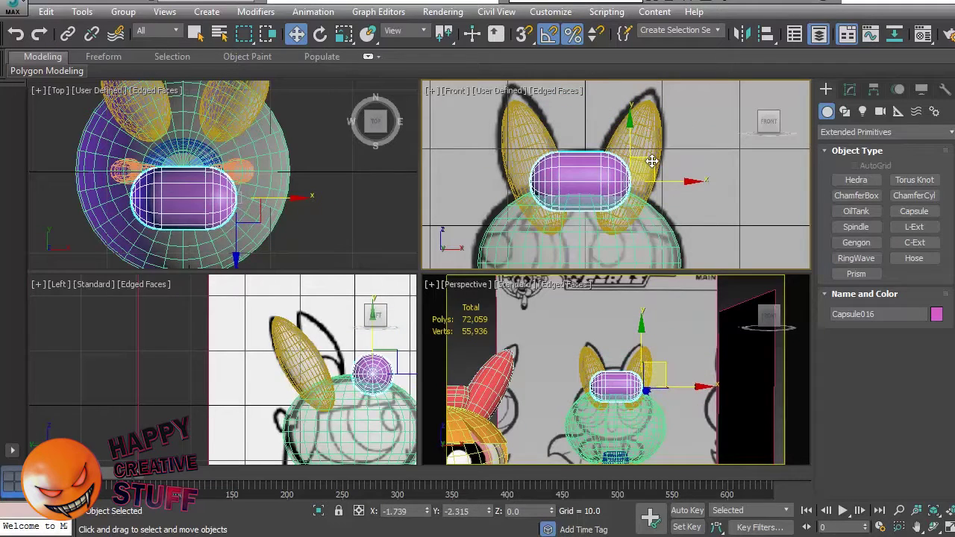
right_click(264, 392)
drag(405, 378, 353, 380)
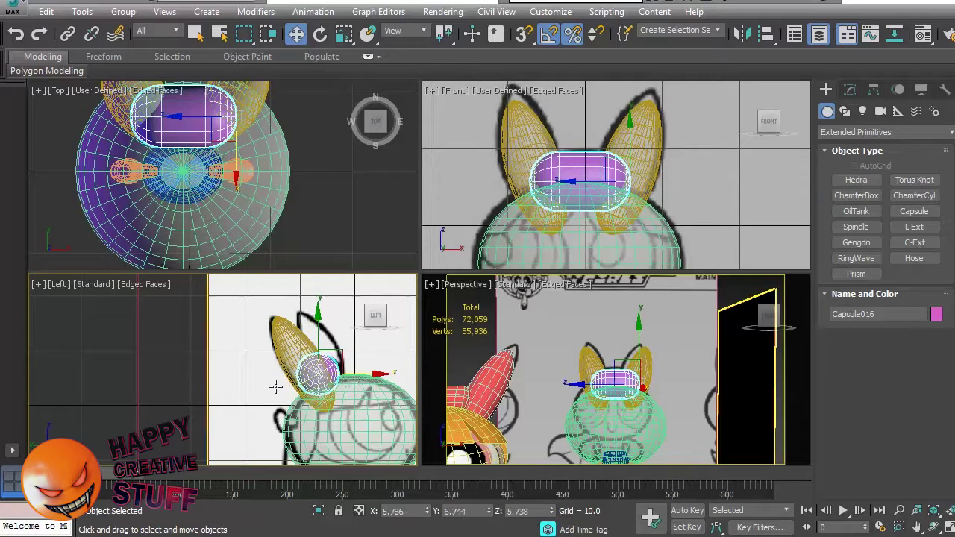
Step: Scale the capsule narrower in the Left view and shift it towards the drawn knot of the bow
scroll(273, 389, up, 5)
middle_drag(316, 374, 257, 382)
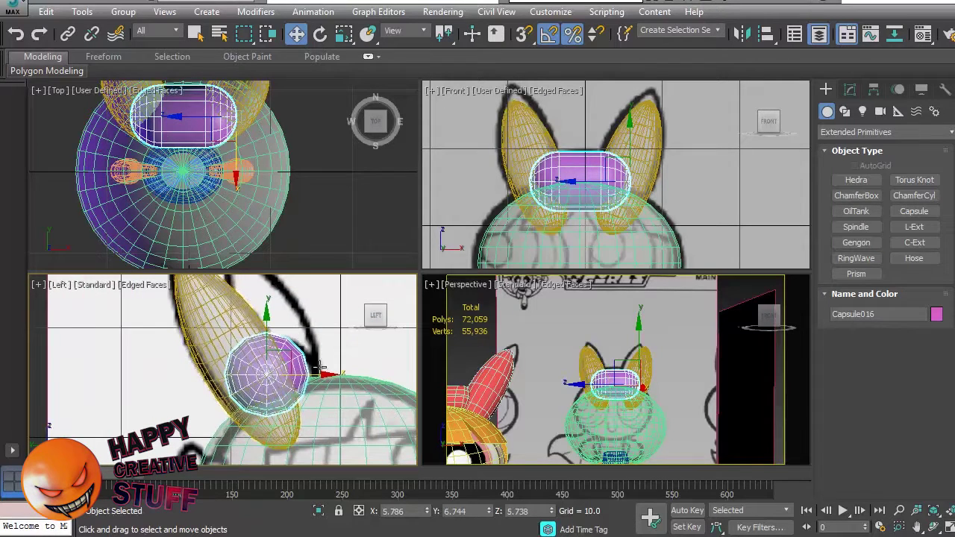
key(r)
drag(348, 374, 321, 375)
key(w)
key(e)
mouse_move(312, 340)
mouse_down()
mouse_move(301, 359)
mouse_move(328, 343)
mouse_move(347, 313)
mouse_move(303, 352)
mouse_up()
key(w)
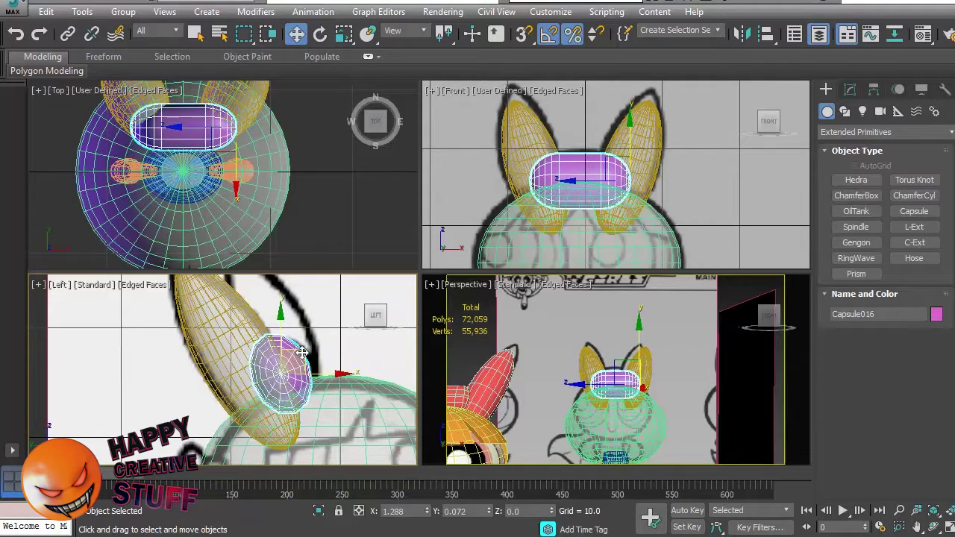
Step: Rotate the capsule 10 degrees and widen it slightly in the Left view to fit the drawn knot
key(e)
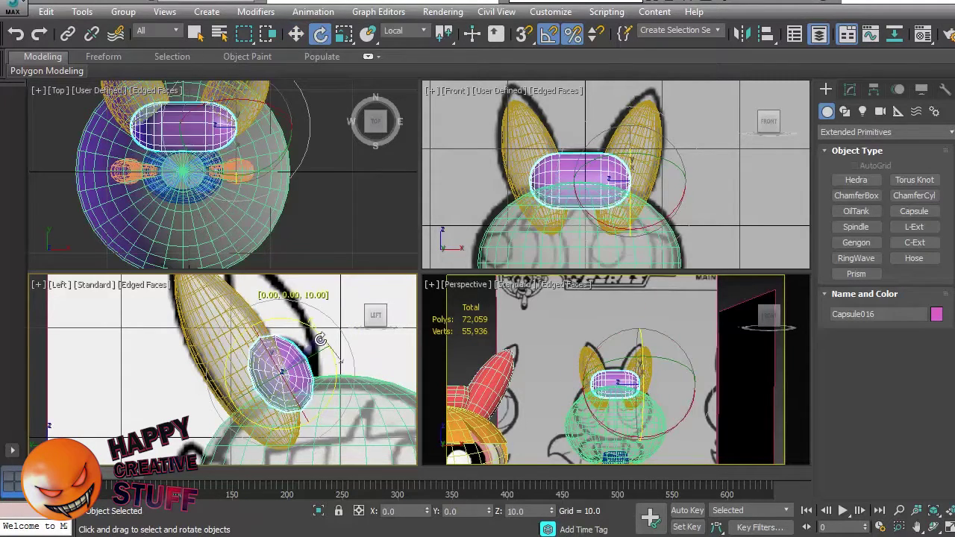
drag(321, 340, 352, 342)
key(r)
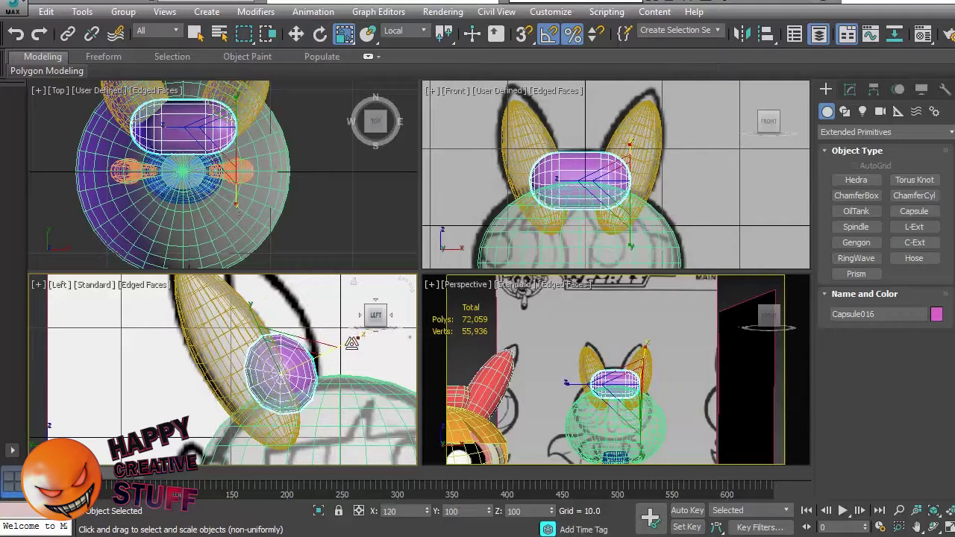
Step: Lower the capsule in the Left view so it sits inside the drawn knot against the head
key(w)
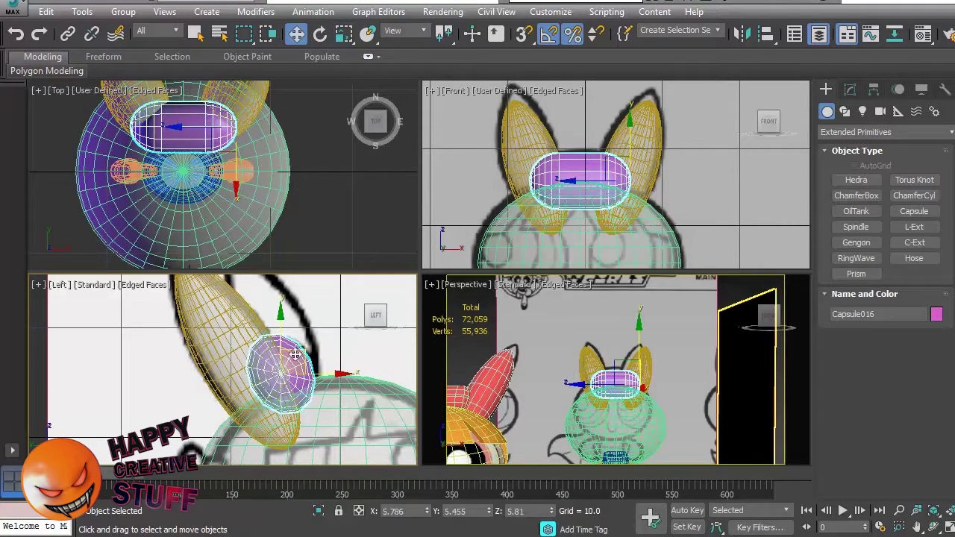
drag(321, 345, 303, 359)
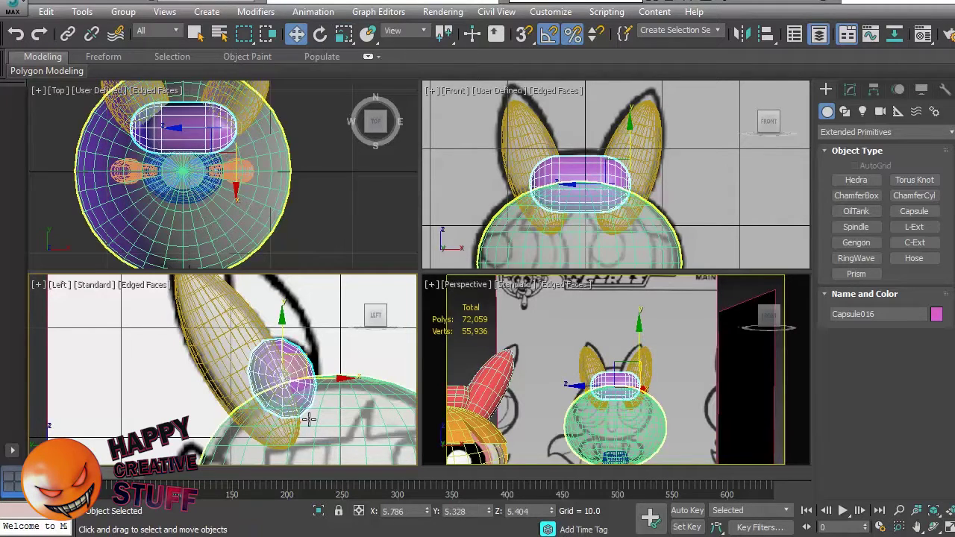
middle_drag(276, 382, 317, 363)
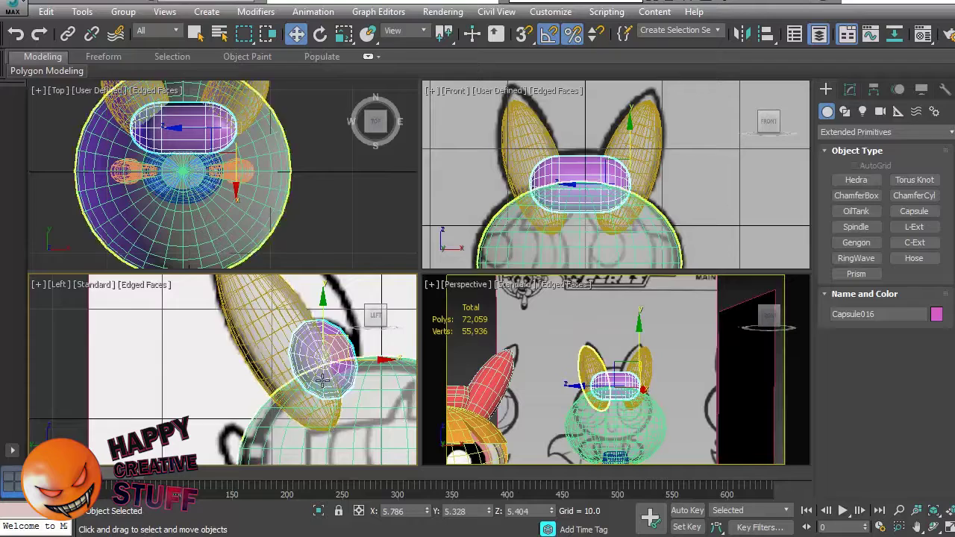
scroll(319, 373, down, 2)
Step: Assign the reference material to the bow's capsule and deselect it
key(m)
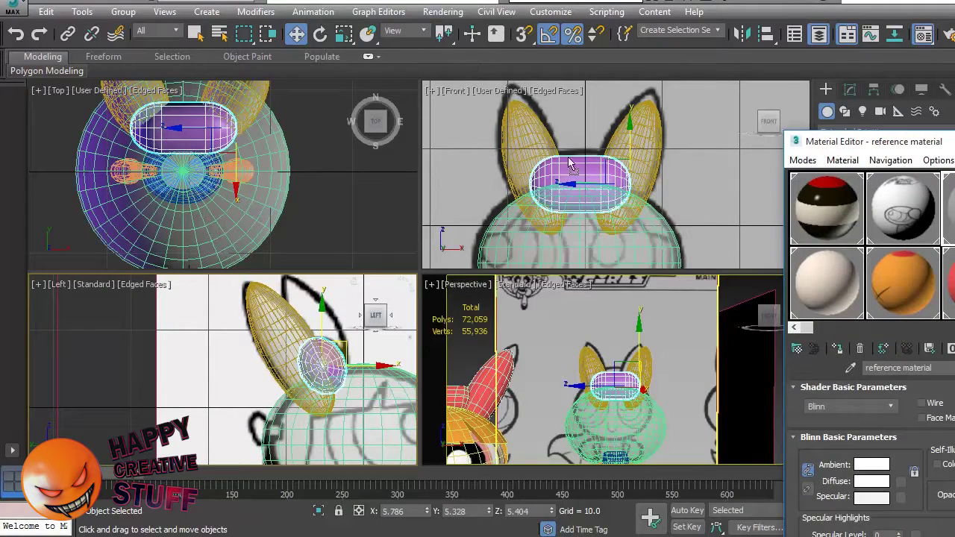
click(718, 203)
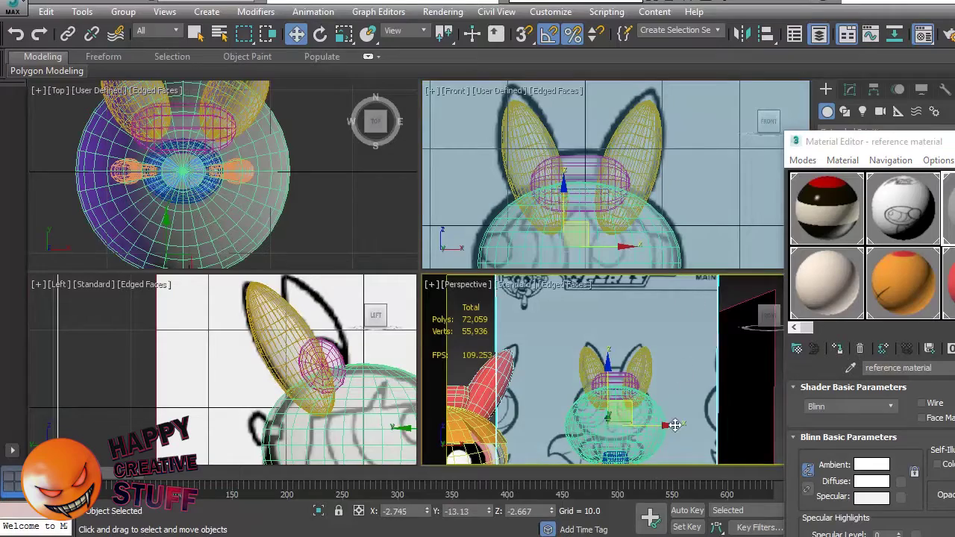
click(465, 334)
Step: Turn off the see-through look of the modelled parts and hide the edged faces in the Perspective view
click(619, 423)
alt+middle_drag(695, 423, 703, 363)
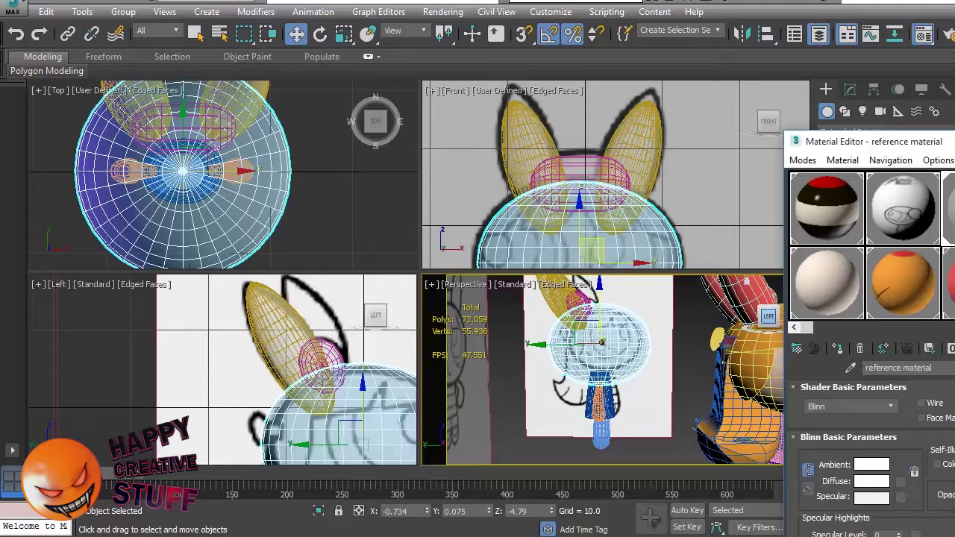
key(alt+x)
click(679, 386)
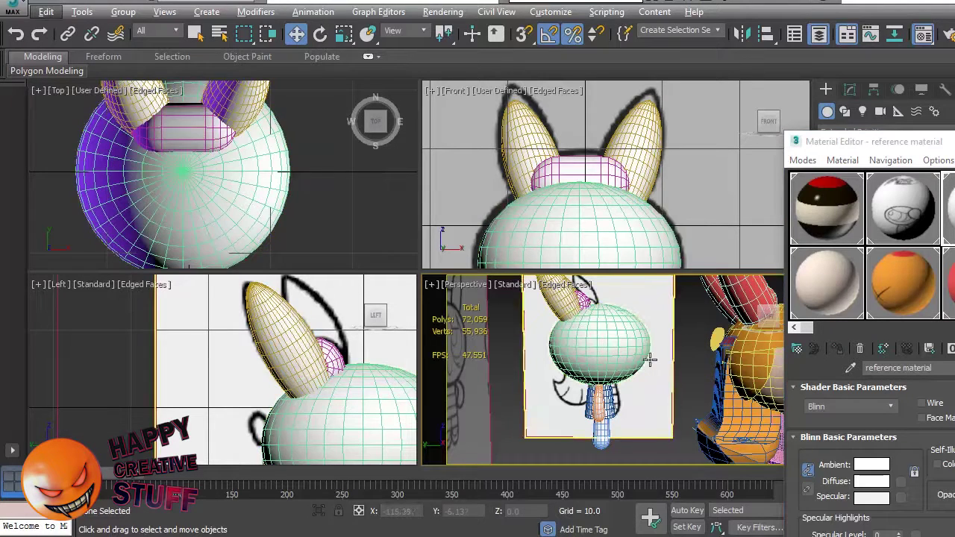
click(576, 286)
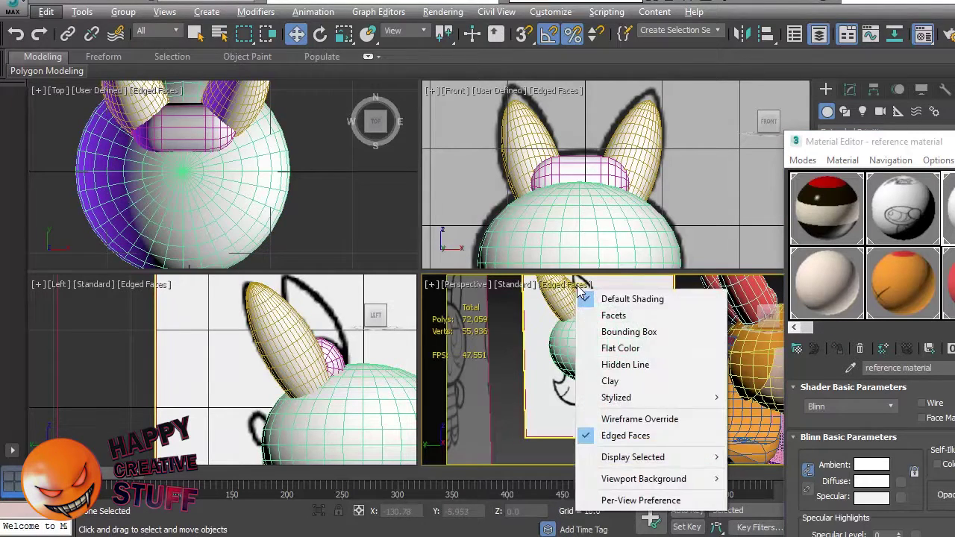
click(625, 435)
Step: Inspect the character's bow, head and body in the Perspective view beside the coloured finished character
scroll(616, 362, down, 3)
mouse_move(617, 361)
alt+middle_down()
mouse_move(595, 356)
mouse_move(738, 361)
mouse_move(773, 398)
alt+middle_up()
alt+middle_drag(659, 391, 599, 363)
click(531, 379)
scroll(662, 375, down, 3)
scroll(553, 361, up, 3)
scroll(553, 362, up, 4)
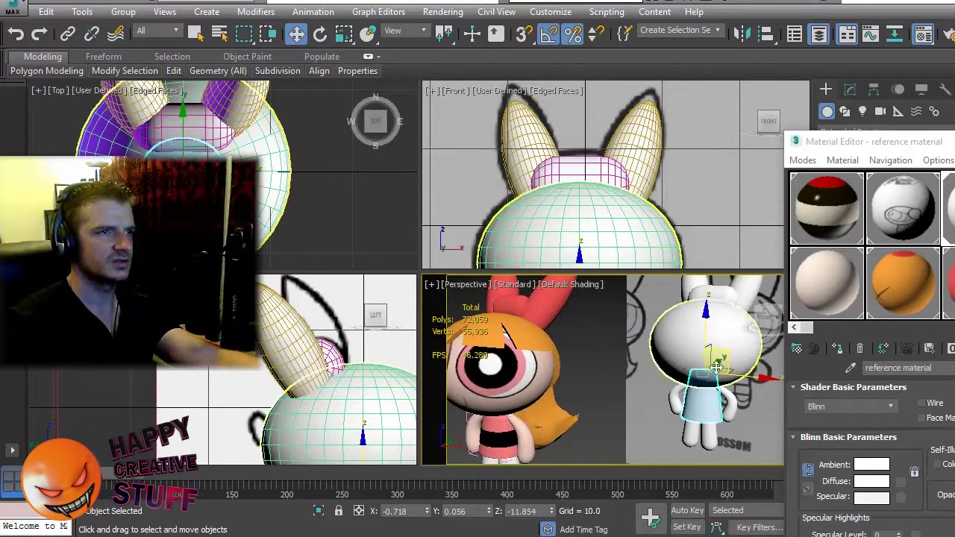
scroll(716, 368, up, 3)
middle_drag(705, 339, 608, 377)
scroll(645, 371, down, 4)
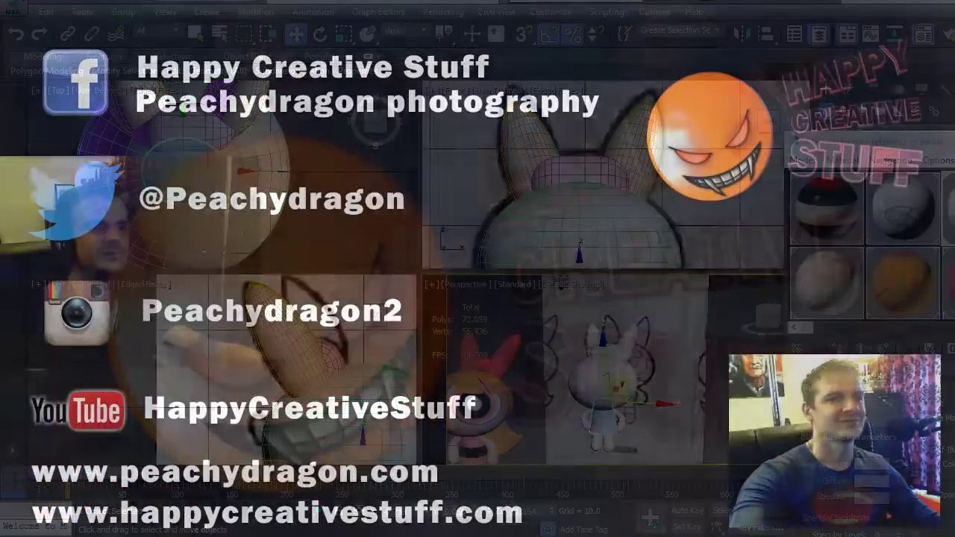